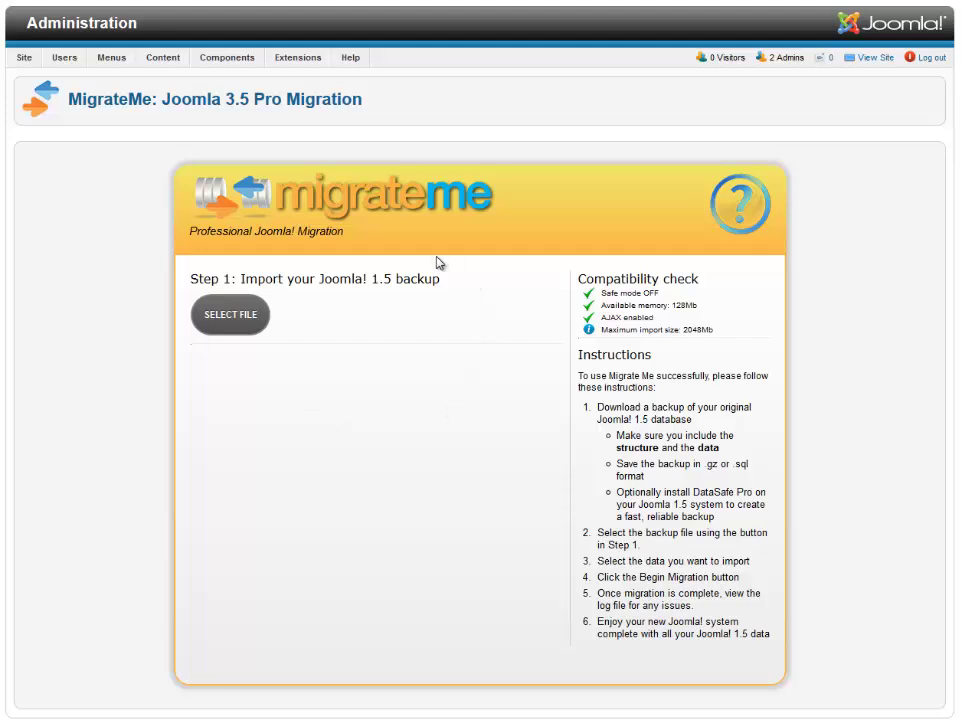
Step: Import the Joomla! 1.5 database backup file j15.sql.gz into MigrateMe
{"action": "left_click", "coordinate": [251, 324]}
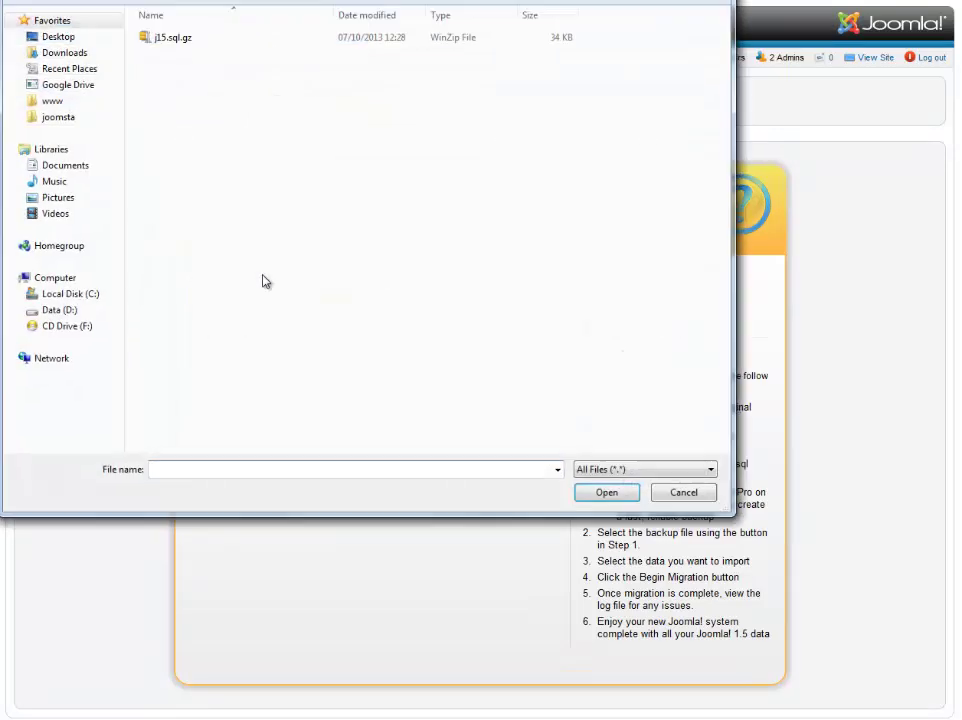
{"action": "double_click", "coordinate": [226, 40]}
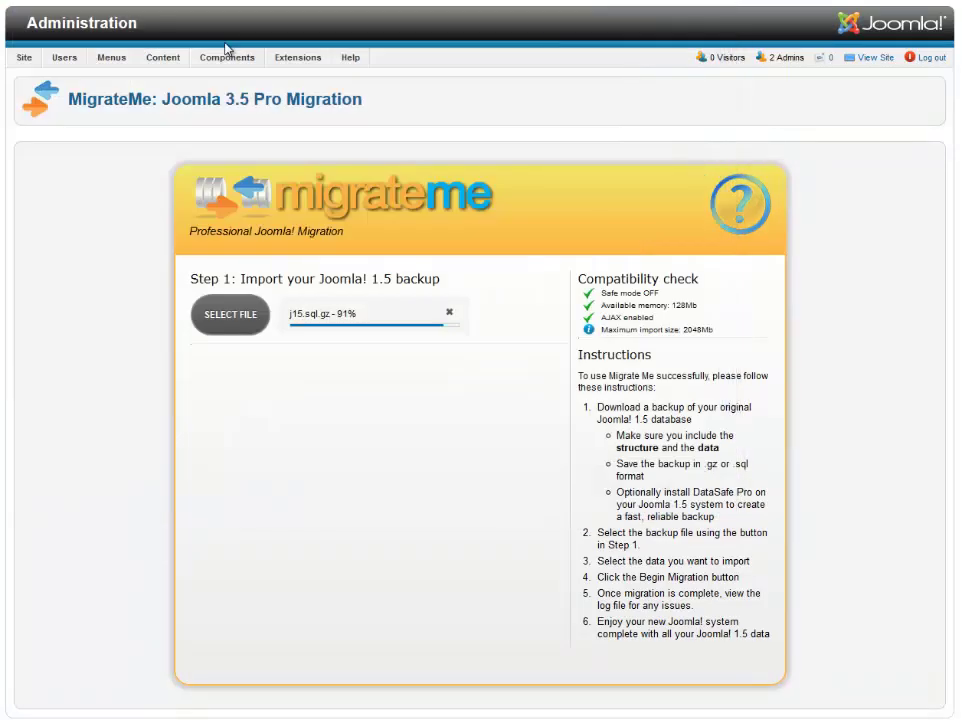
Step: Mark all of the backup's tables for migration and begin the migration
{"action": "scroll", "coordinate": [563, 337], "scroll_direction": "down", "scroll_amount": 1}
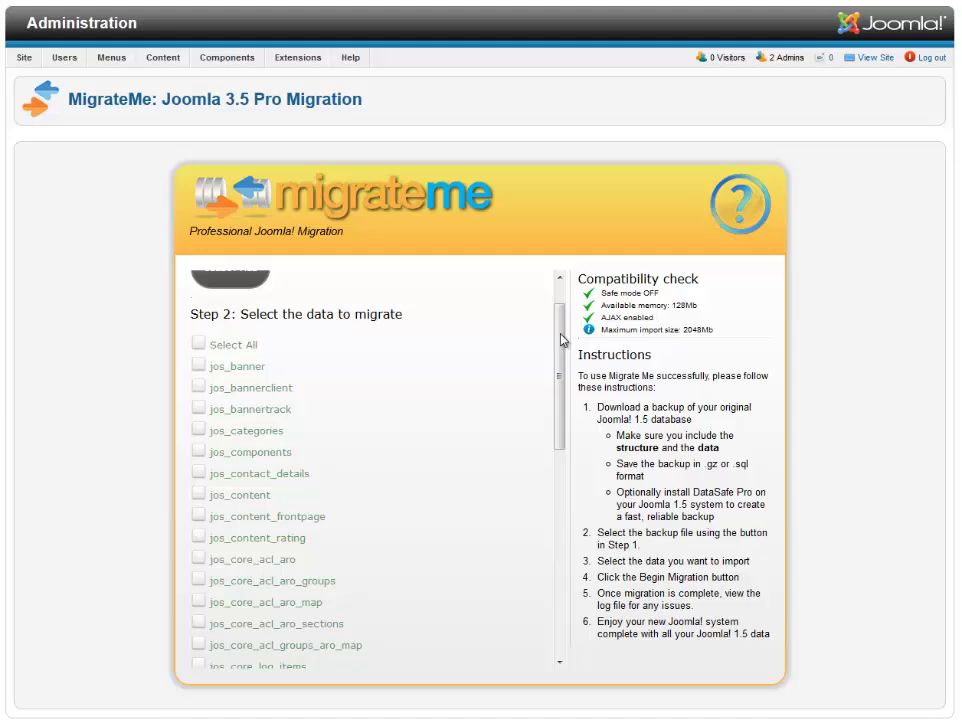
{"action": "left_click_drag", "start_coordinate": [563, 345], "coordinate": [563, 565]}
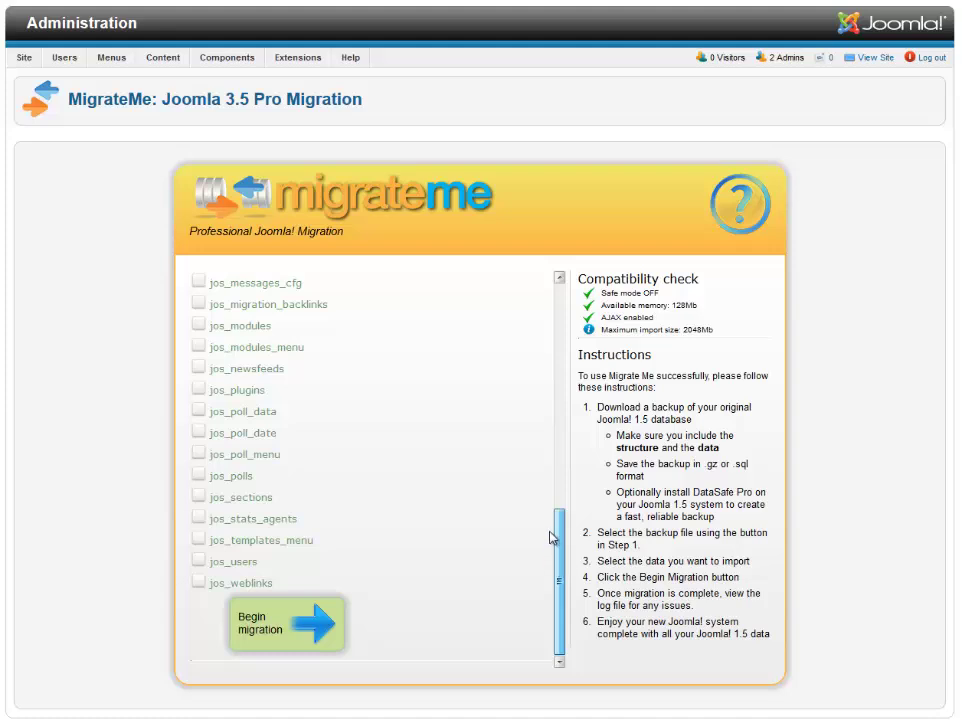
{"action": "scroll", "coordinate": [548, 498], "scroll_direction": "up", "scroll_amount": 2}
{"action": "scroll", "coordinate": [535, 512], "scroll_direction": "up", "scroll_amount": 10}
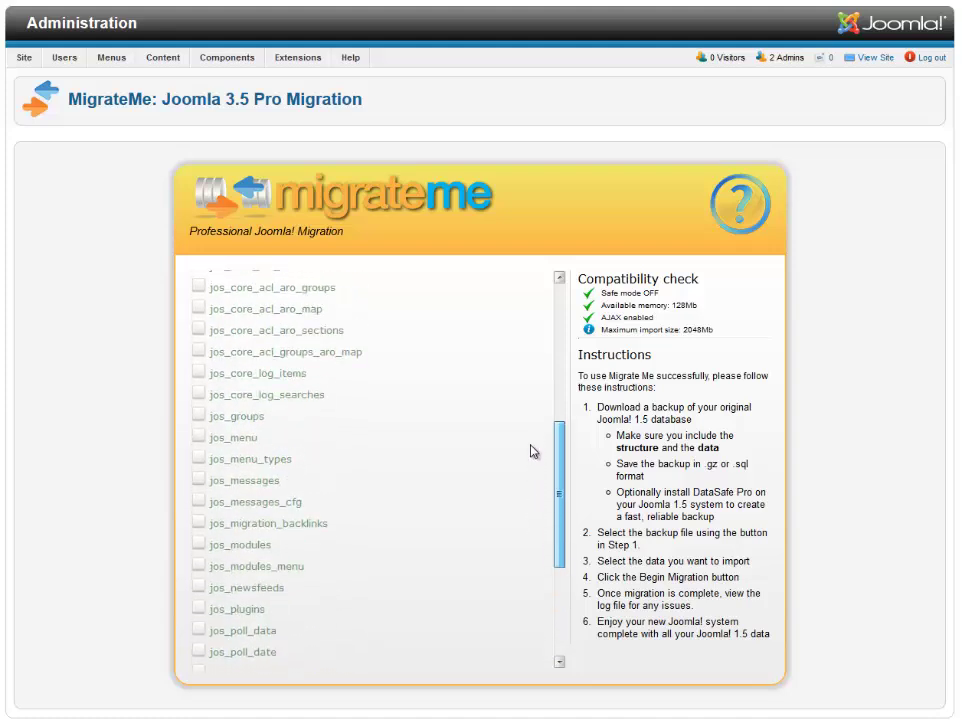
{"action": "scroll", "coordinate": [524, 320], "scroll_direction": "up", "scroll_amount": 2}
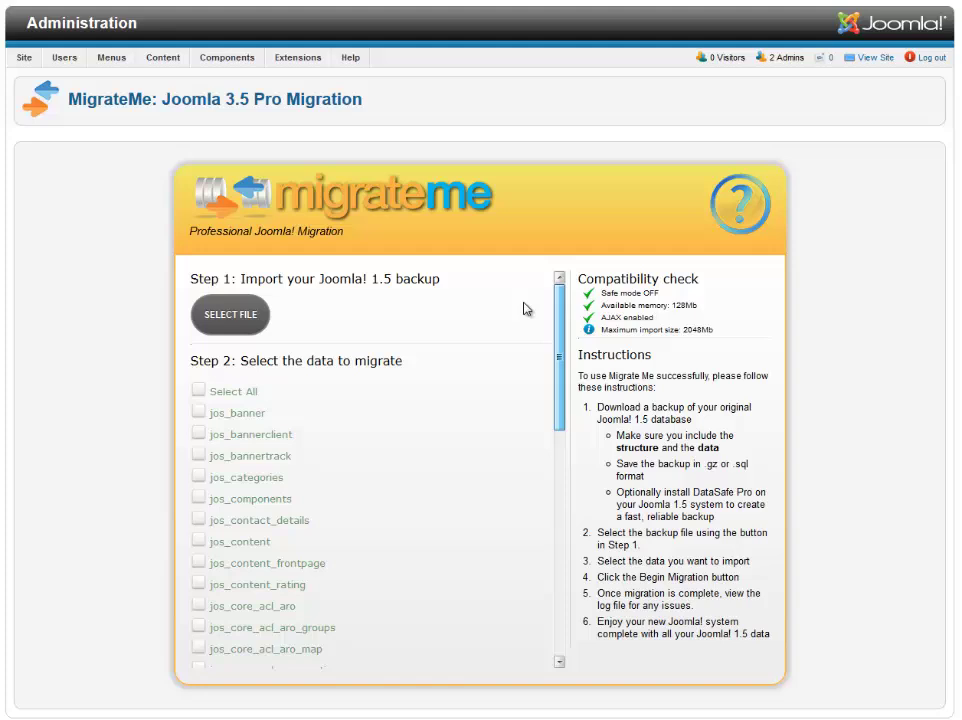
{"action": "left_click", "coordinate": [248, 394]}
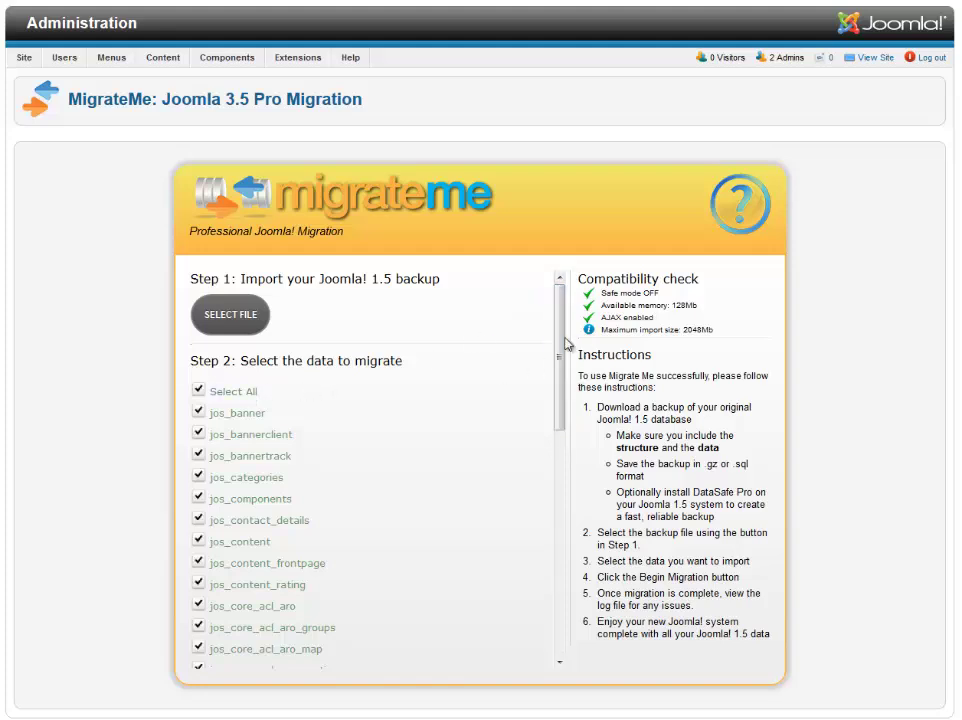
{"action": "left_click_drag", "start_coordinate": [565, 339], "coordinate": [562, 575]}
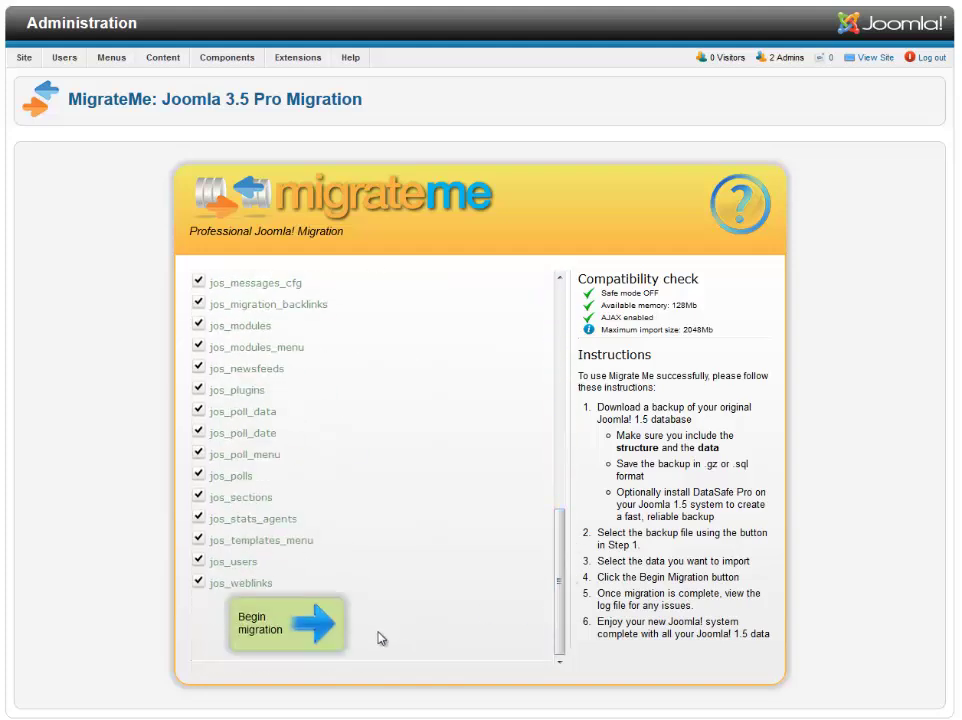
{"action": "left_click", "coordinate": [258, 631]}
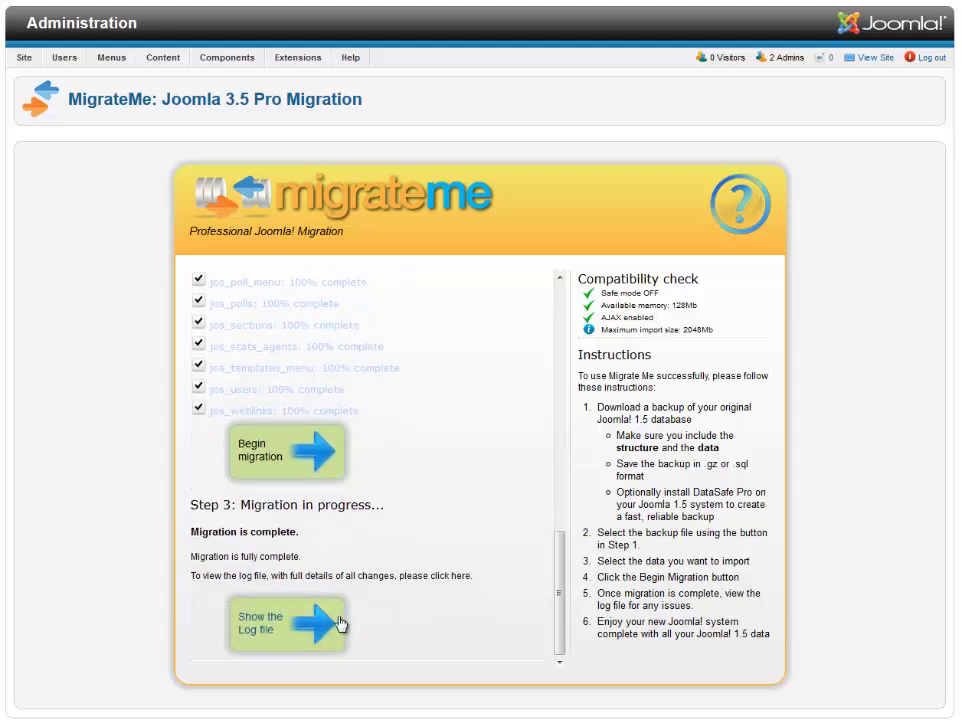
Step: Show the migration log file, read through its import and skipped-table entries, and return to the migration page
{"action": "left_click", "coordinate": [254, 630]}
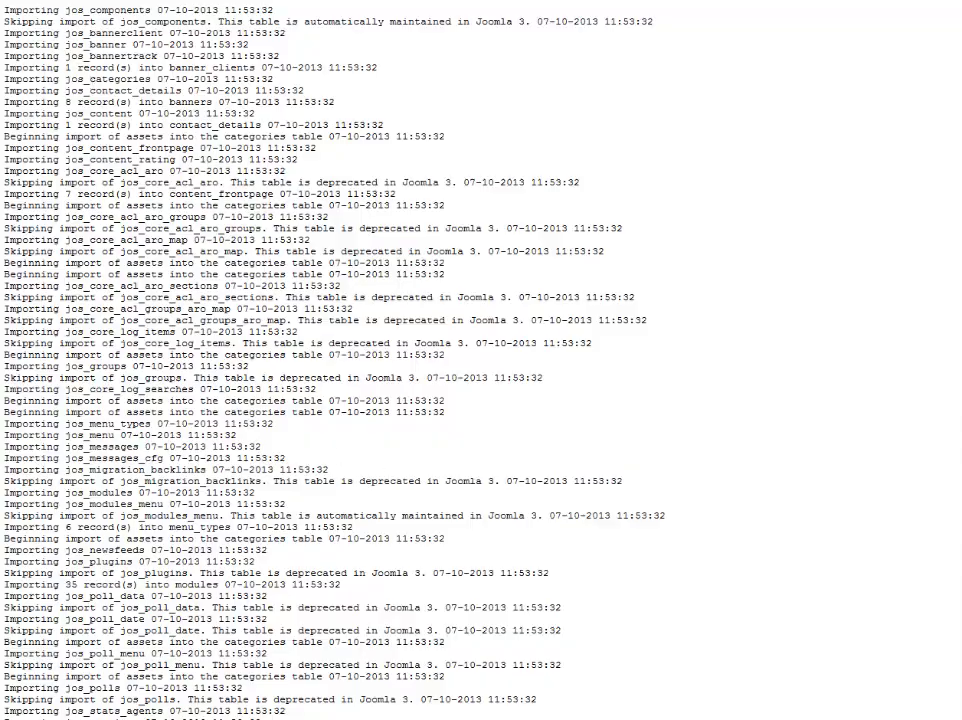
{"action": "scroll", "coordinate": [938, 236], "scroll_direction": "down", "scroll_amount": 12}
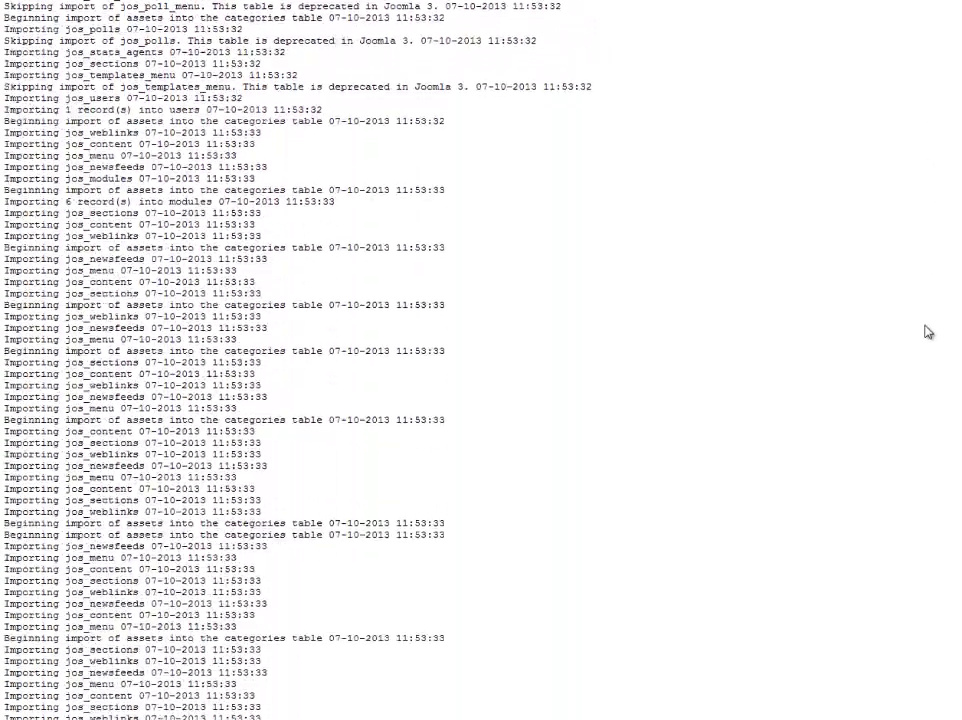
{"action": "scroll", "coordinate": [911, 419], "scroll_direction": "down", "scroll_amount": 10}
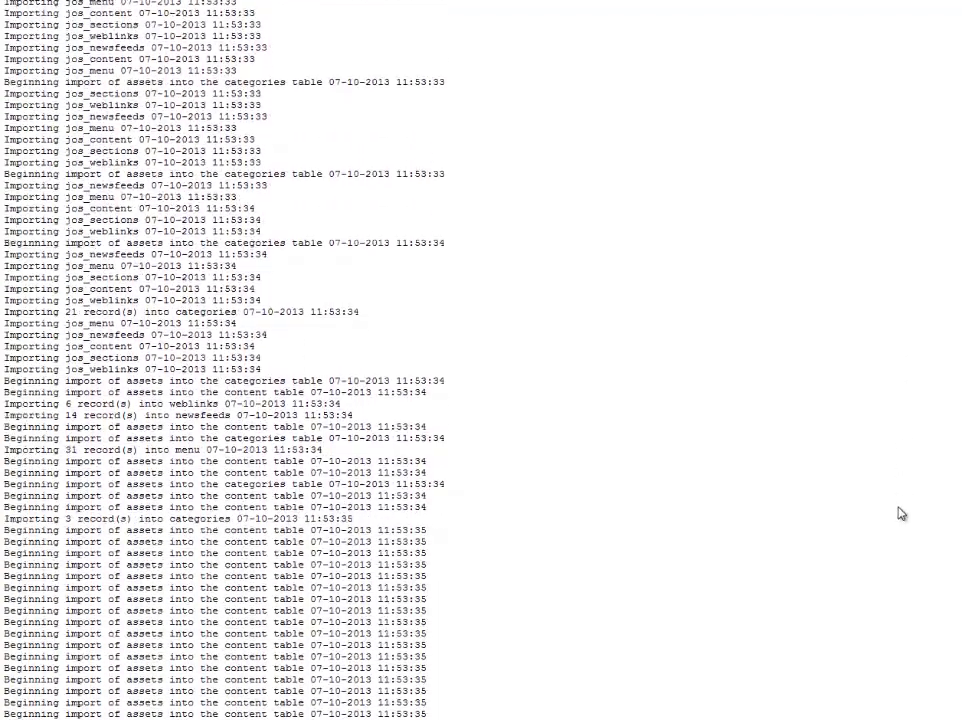
{"action": "scroll", "coordinate": [901, 513], "scroll_direction": "down", "scroll_amount": 5}
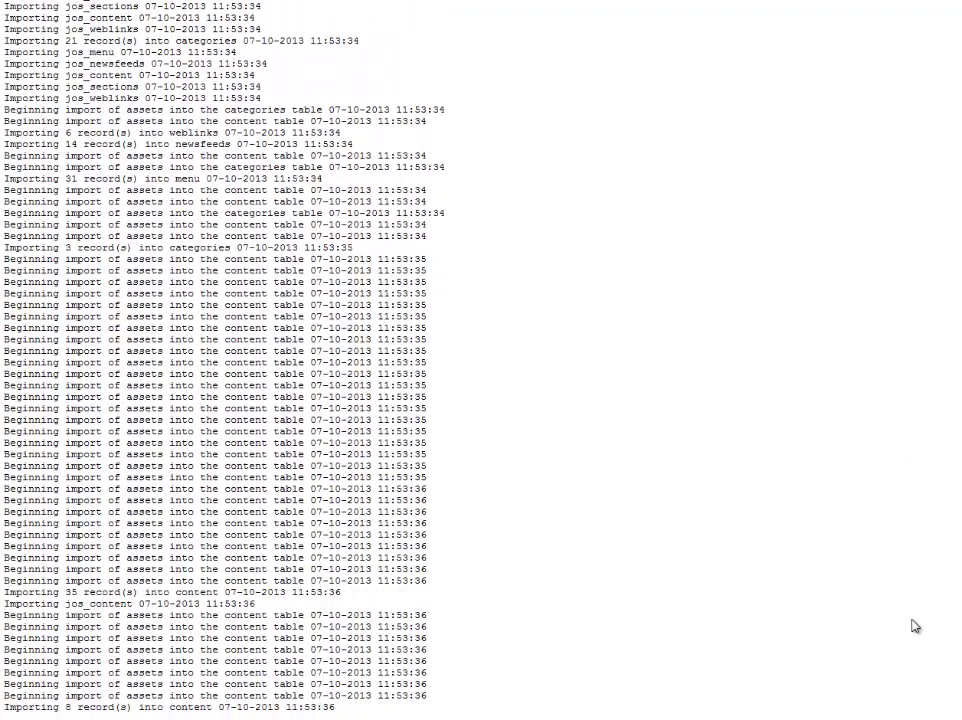
{"action": "scroll", "coordinate": [927, 603], "scroll_direction": "up", "scroll_amount": 15}
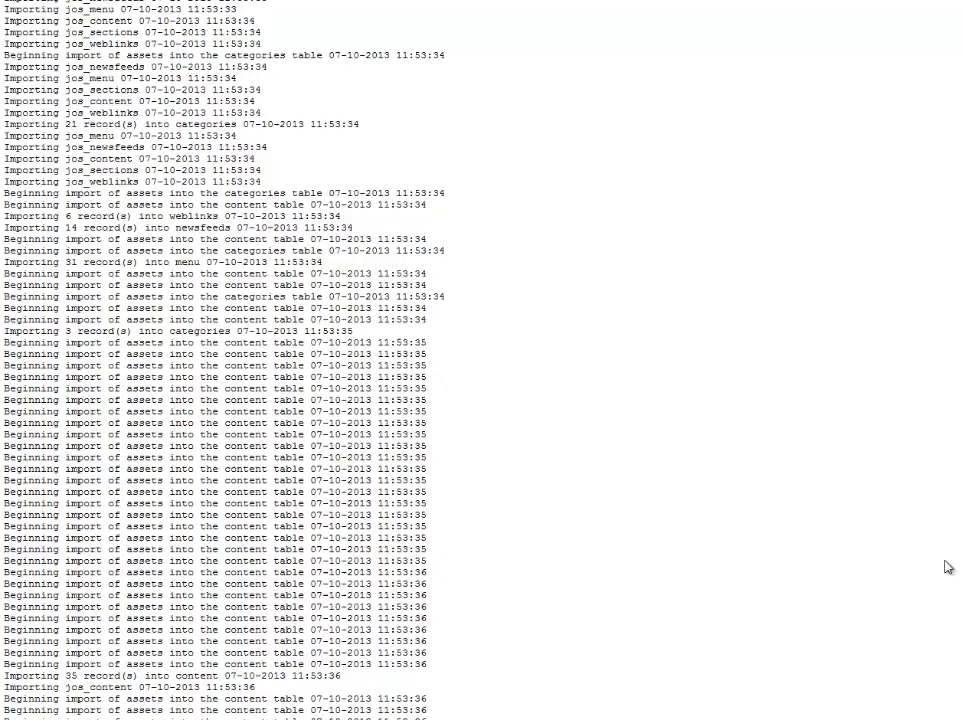
{"action": "scroll", "coordinate": [480, 360], "scroll_direction": "up", "scroll_amount": 7}
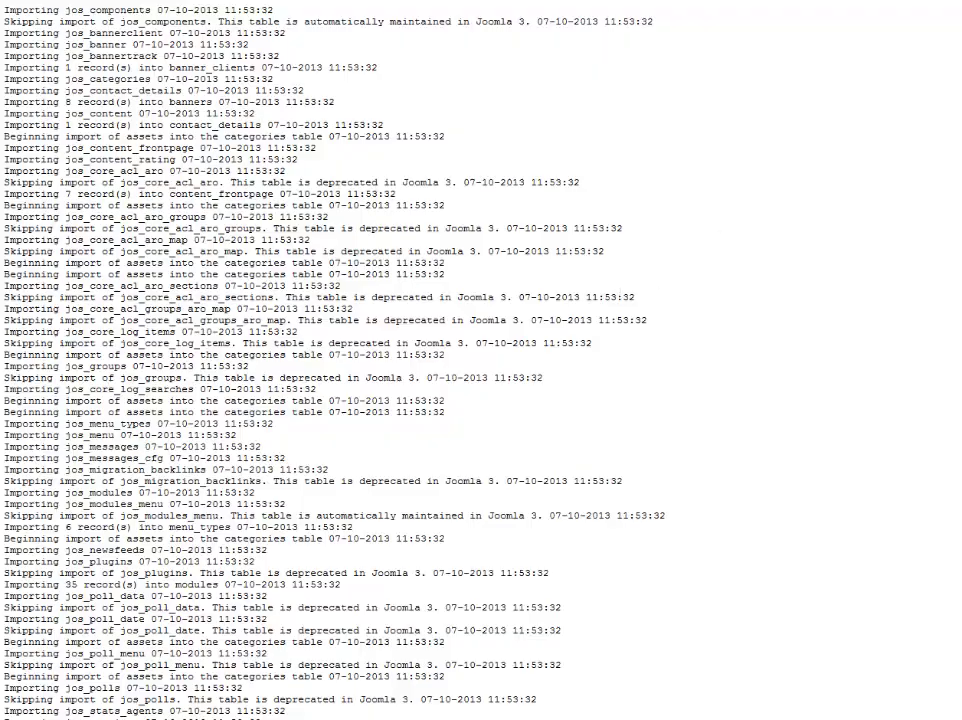
{"action": "key", "text": "alt+Left"}
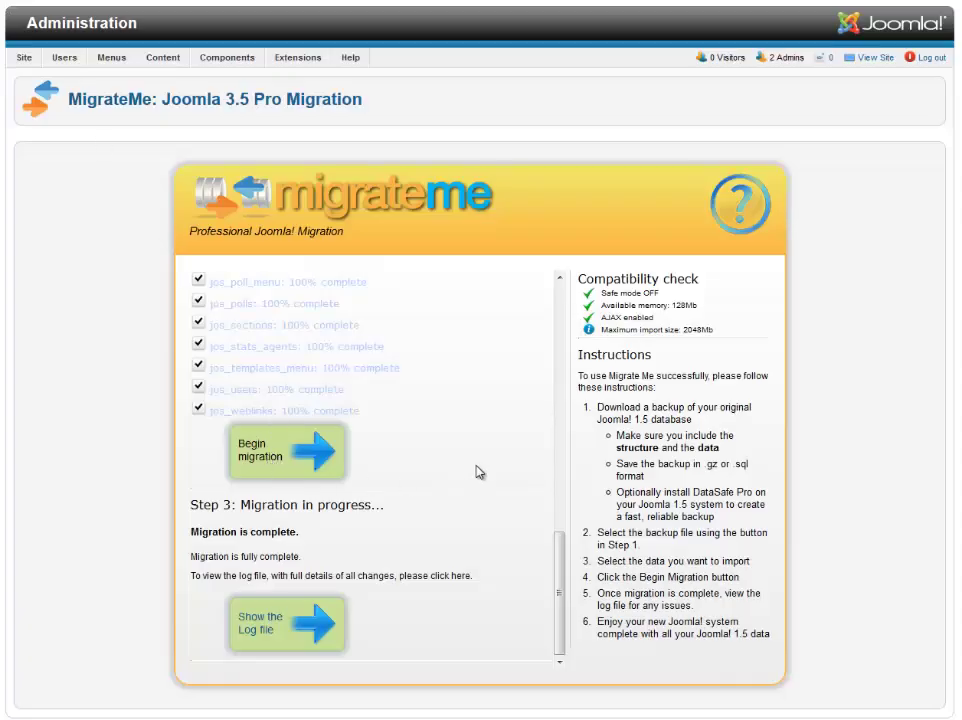
Step: Open the Article Manager and look through the migrated articles, continuing to the second page of the list
{"action": "mouse_move", "coordinate": [150, 70]}
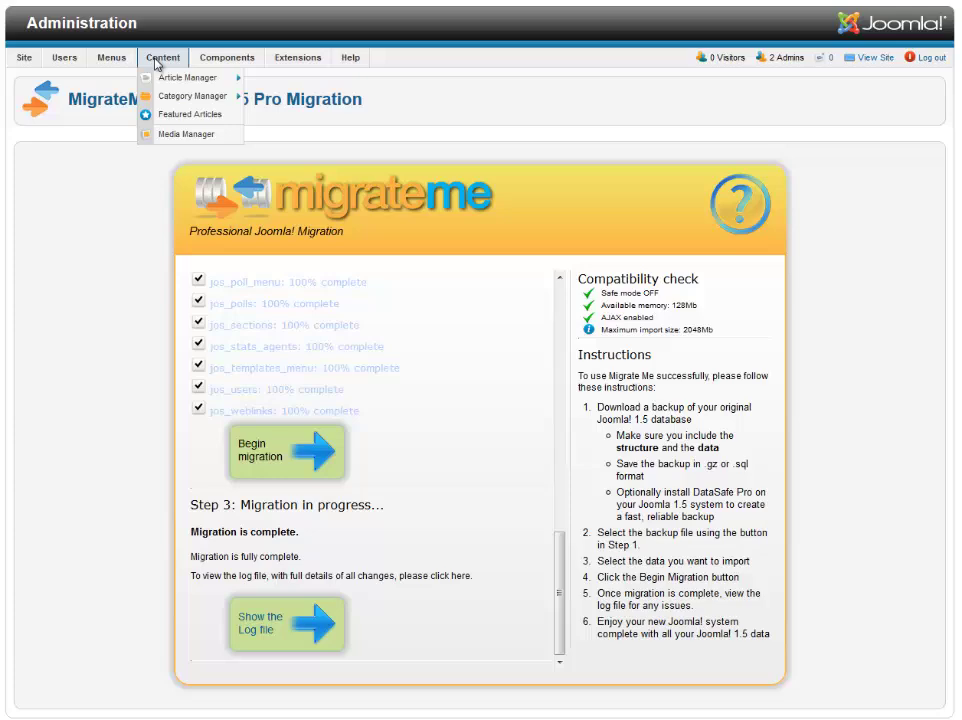
{"action": "left_click", "coordinate": [157, 83]}
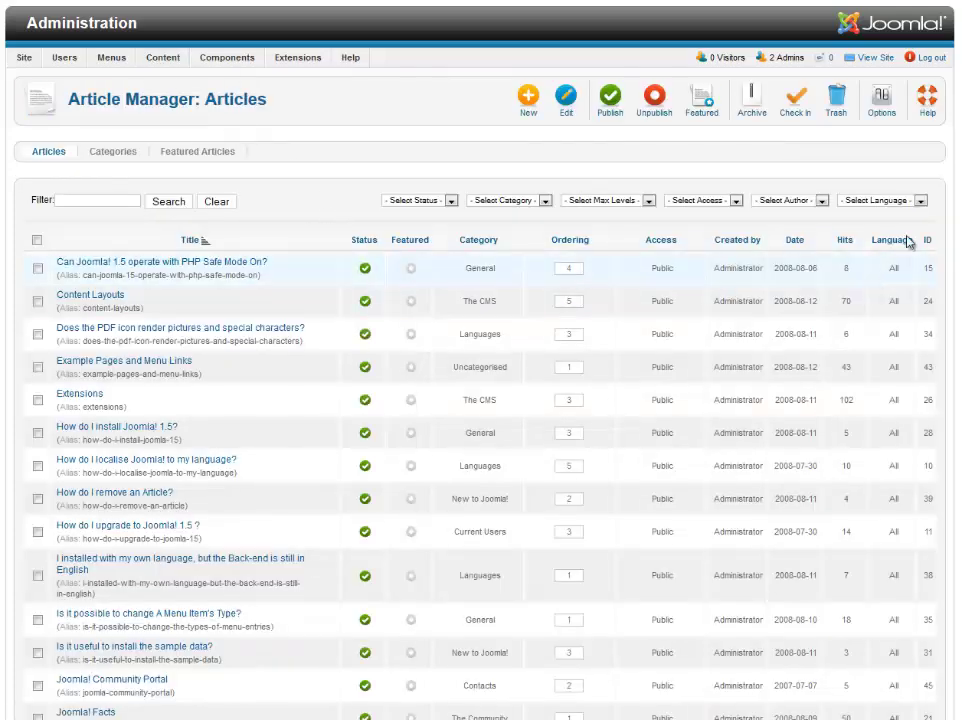
{"action": "scroll", "coordinate": [943, 357], "scroll_direction": "down", "scroll_amount": 4}
{"action": "scroll", "coordinate": [943, 357], "scroll_direction": "down", "scroll_amount": 4}
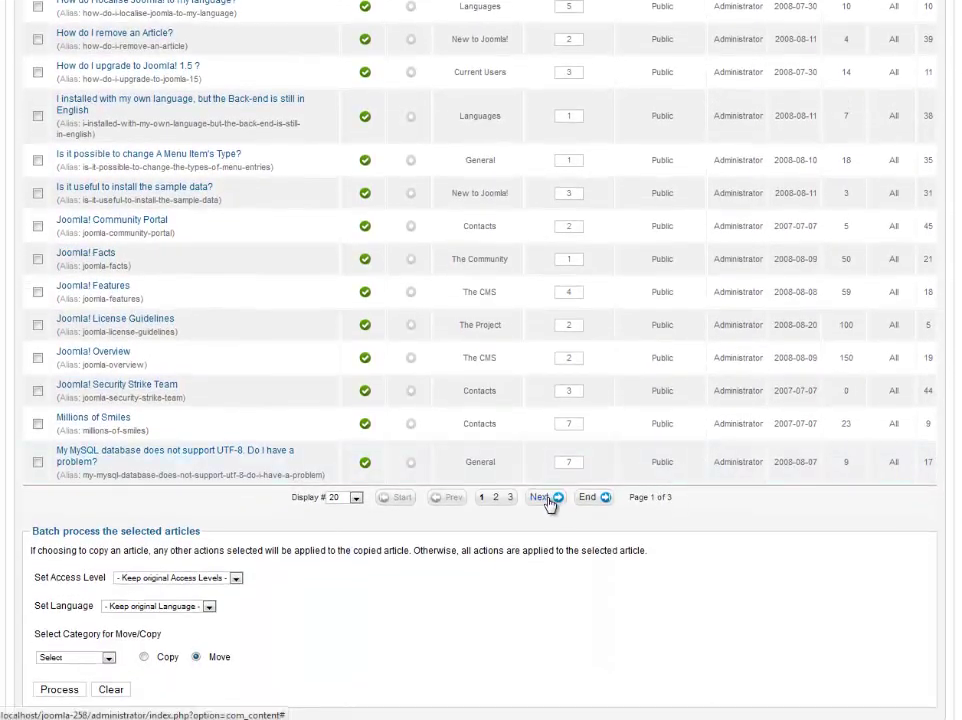
{"action": "left_click", "coordinate": [547, 500]}
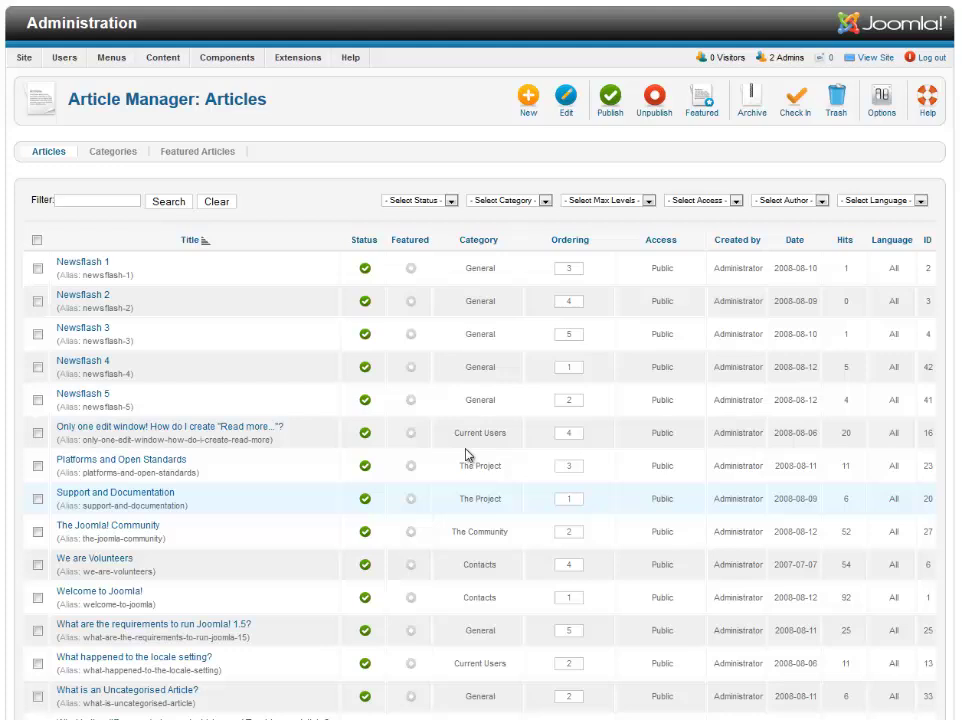
Step: Open the Category Manager for articles and review the migrated categories and their nested subcategories
{"action": "mouse_move", "coordinate": [161, 58]}
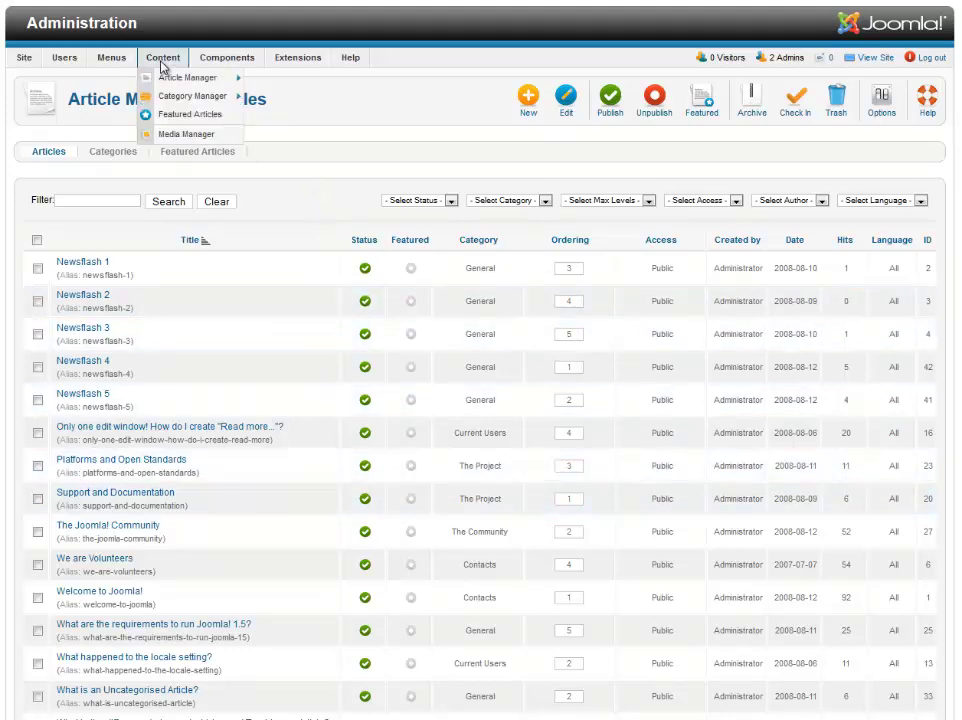
{"action": "left_click", "coordinate": [168, 100]}
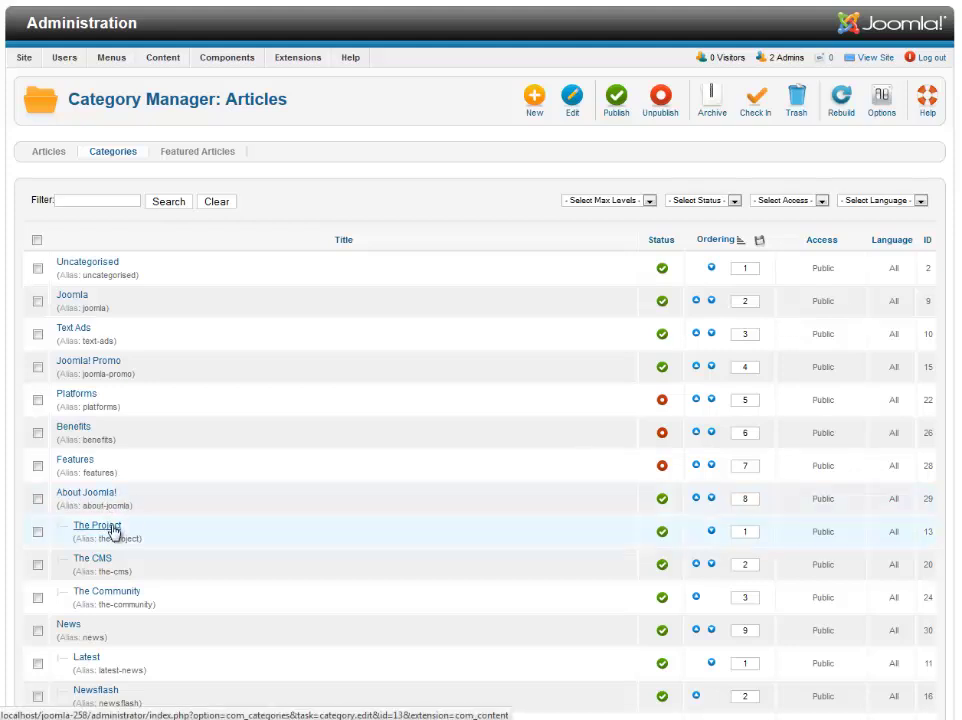
{"action": "scroll", "coordinate": [191, 541], "scroll_direction": "down", "scroll_amount": 3}
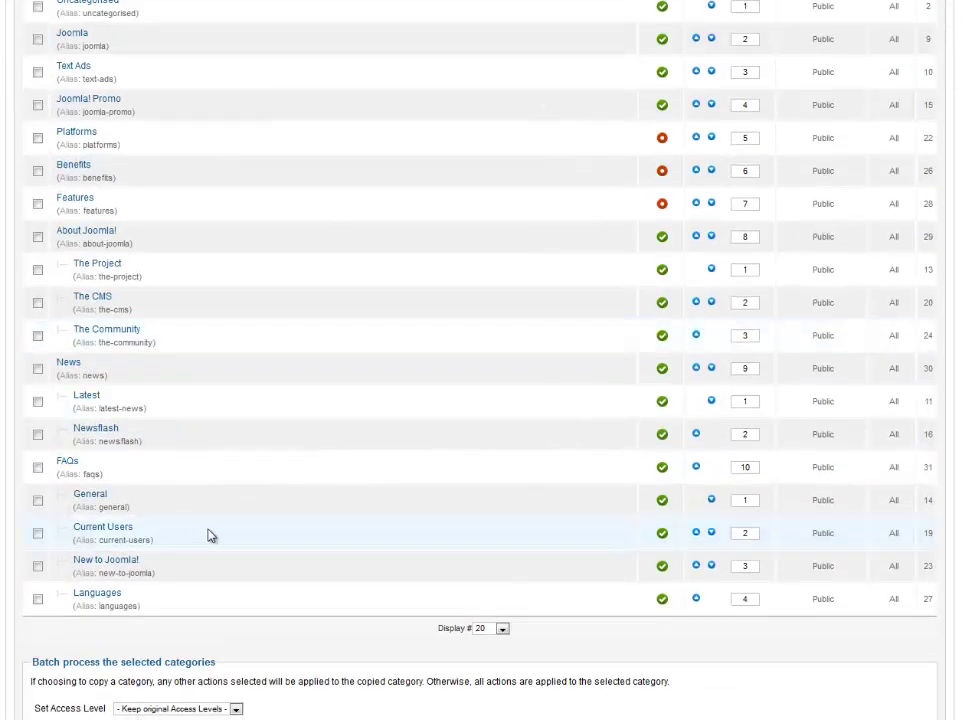
{"action": "scroll", "coordinate": [400, 300], "scroll_direction": "up", "scroll_amount": 3}
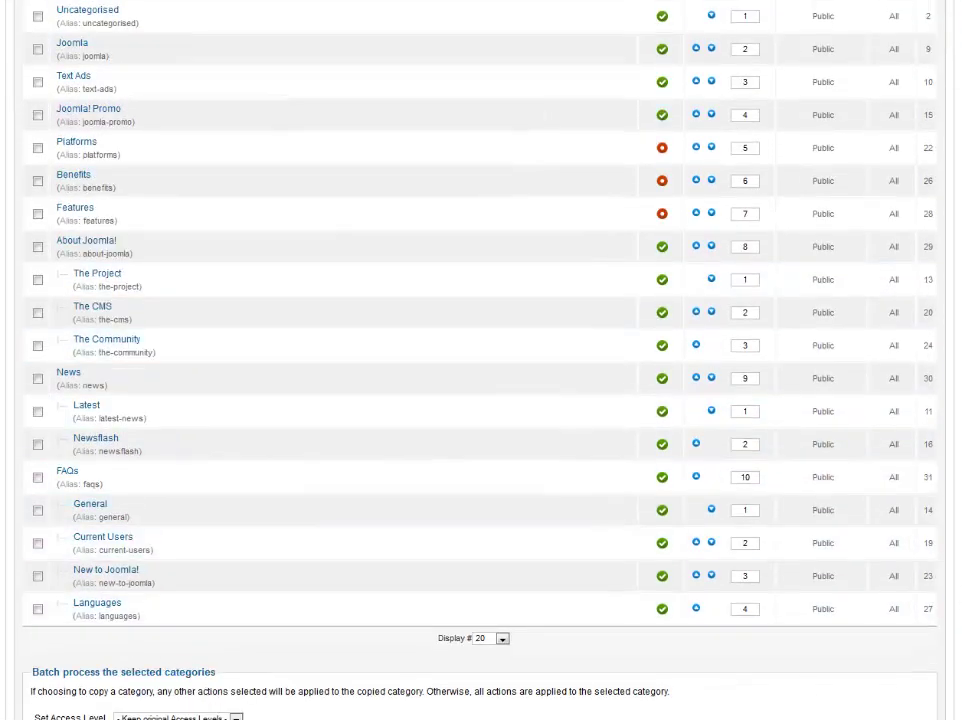
Step: Open the Main Menu's item list and highlight the Category List type of the FAQ item
{"action": "mouse_move", "coordinate": [118, 60]}
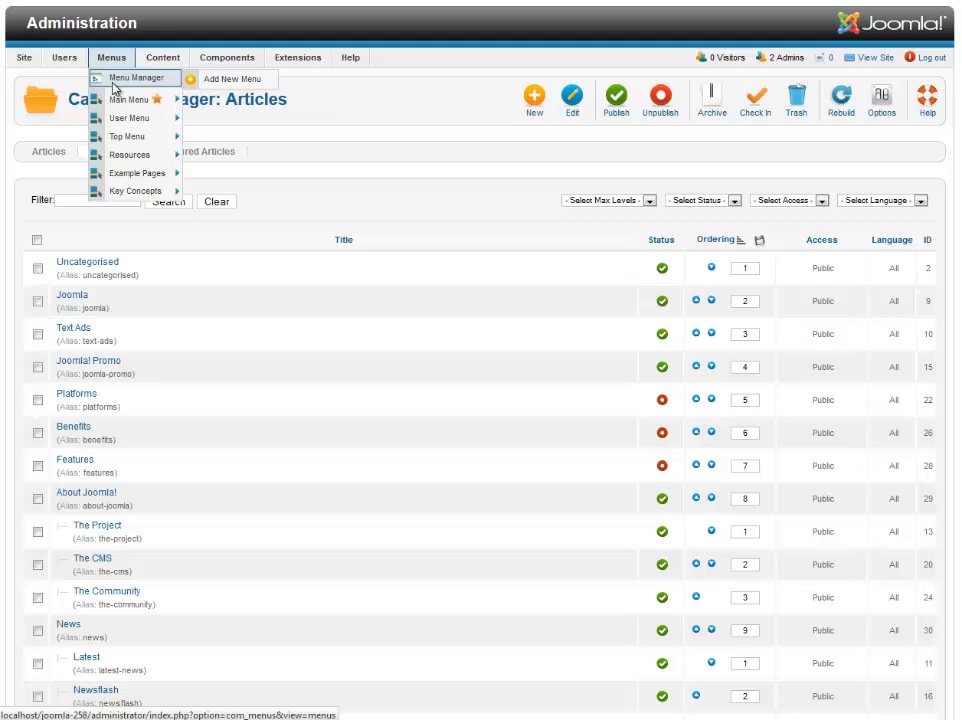
{"action": "mouse_move", "coordinate": [121, 101]}
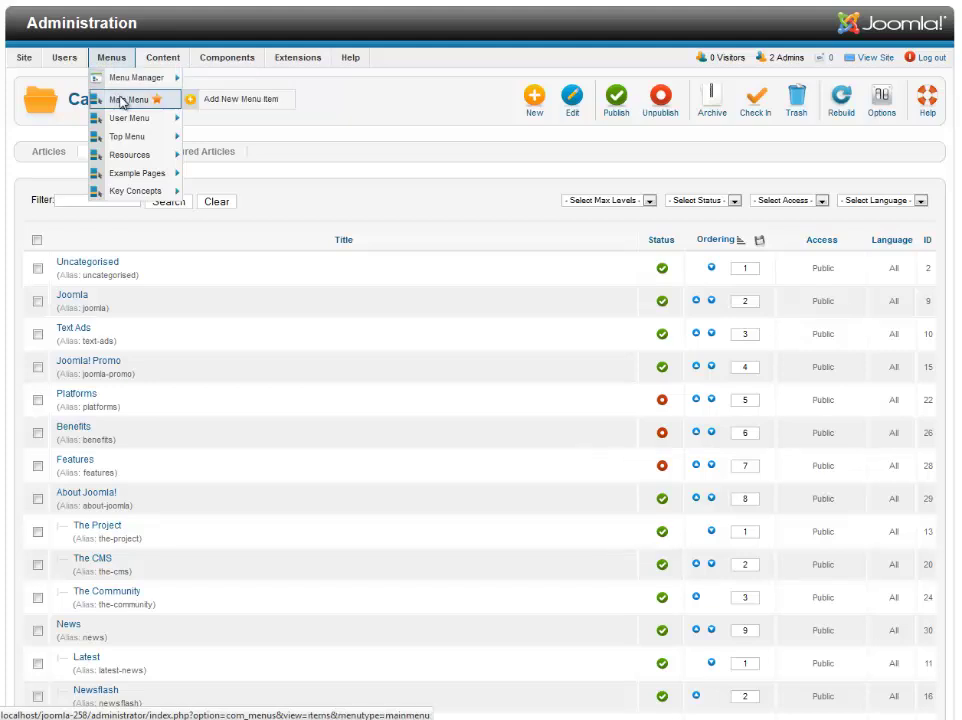
{"action": "left_click", "coordinate": [121, 101]}
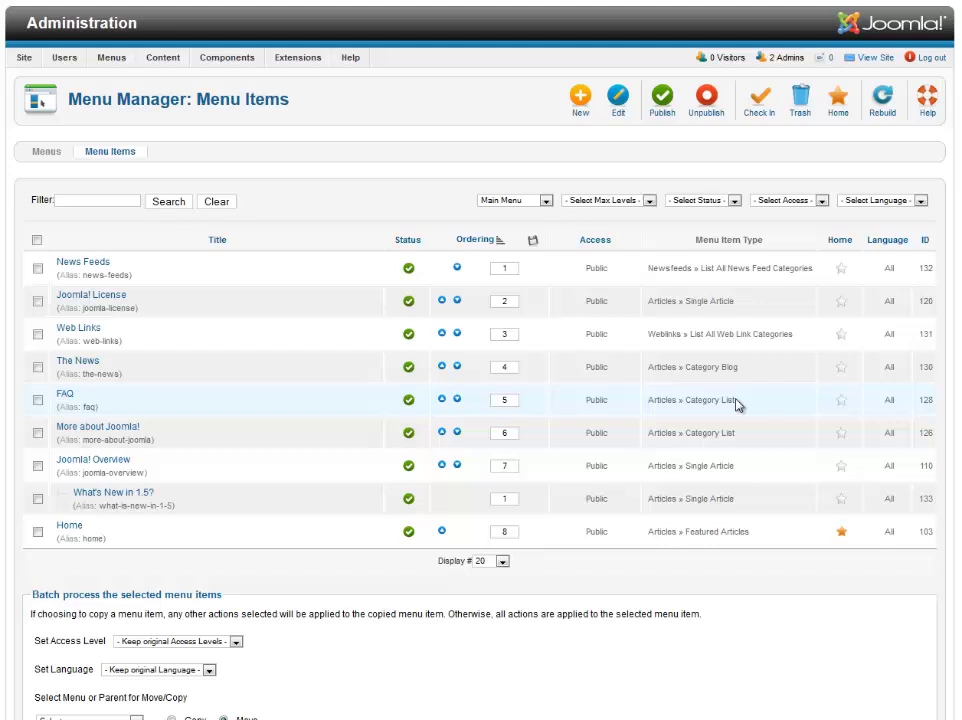
{"action": "left_click_drag", "start_coordinate": [735, 400], "coordinate": [691, 401]}
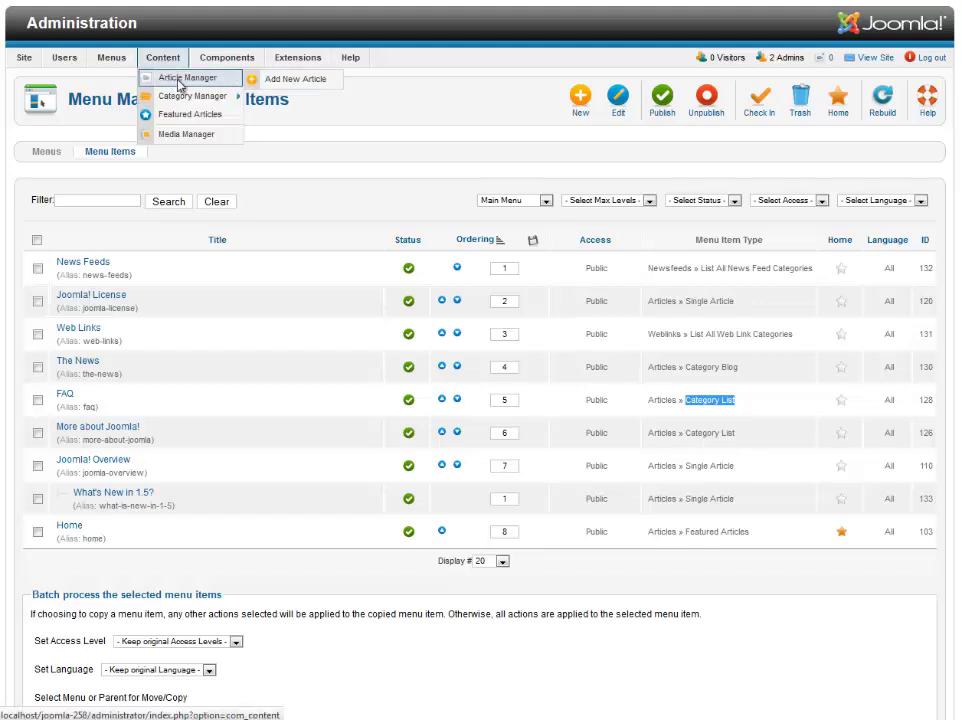
Step: Reopen the Article Manager and sort the articles by ID in ascending order to inspect their ID numbers
{"action": "right_click", "coordinate": [167, 79]}
{"action": "left_click", "coordinate": [223, 102]}
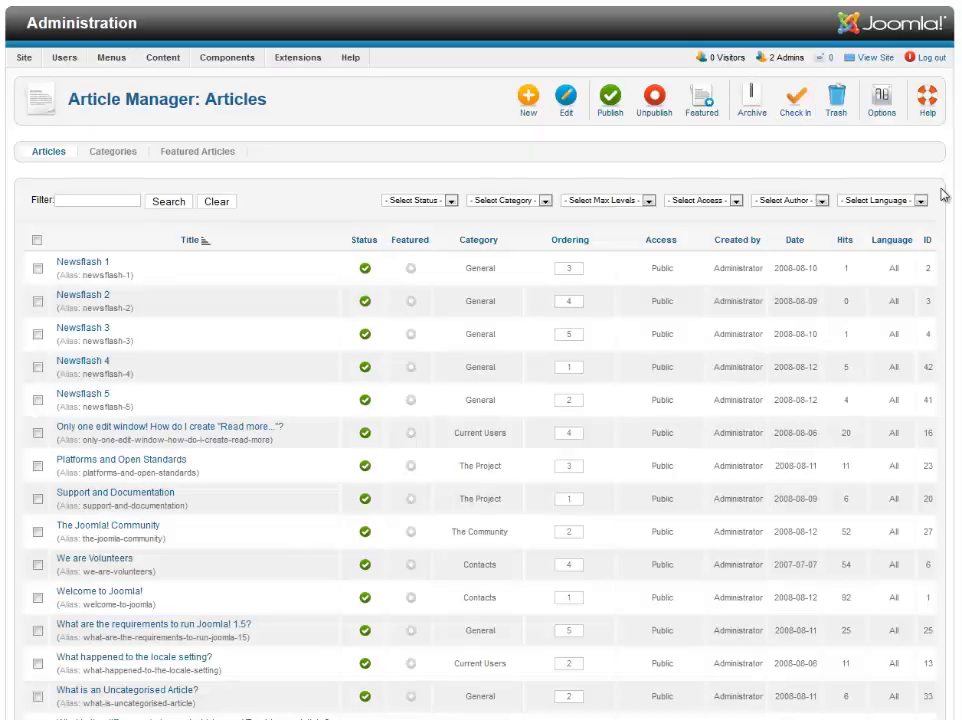
{"action": "left_click", "coordinate": [932, 244]}
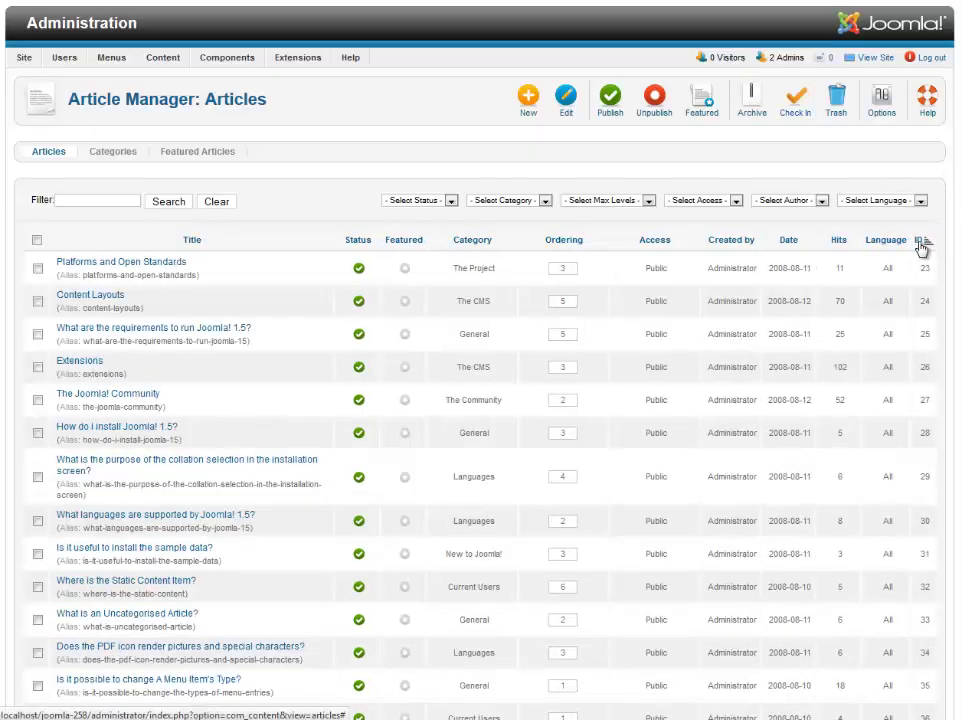
{"action": "left_click", "coordinate": [924, 243]}
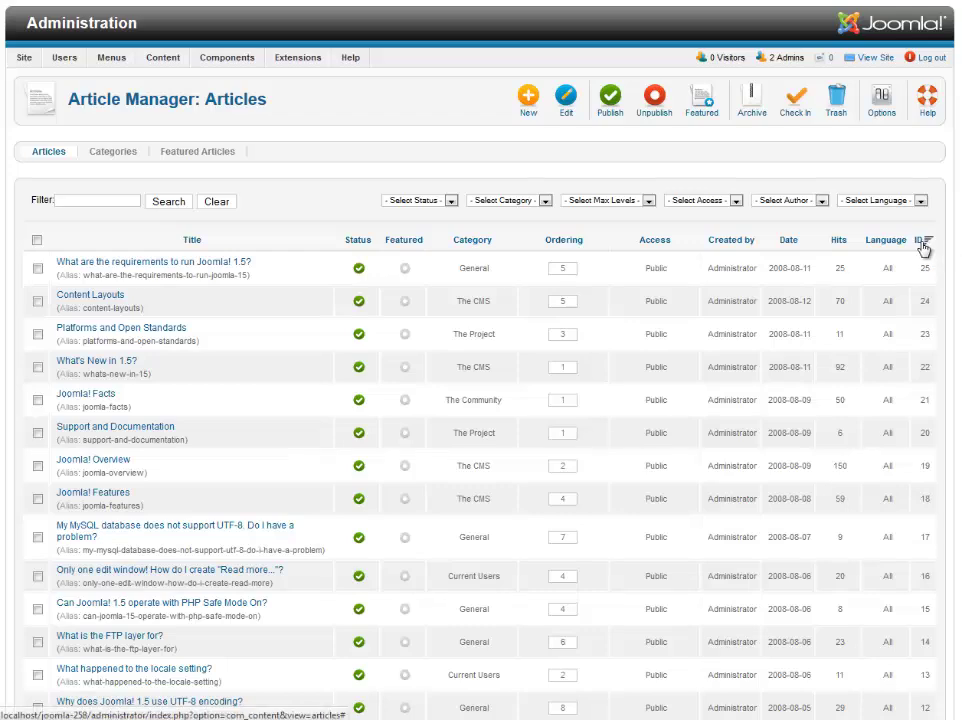
{"action": "left_click", "coordinate": [924, 245]}
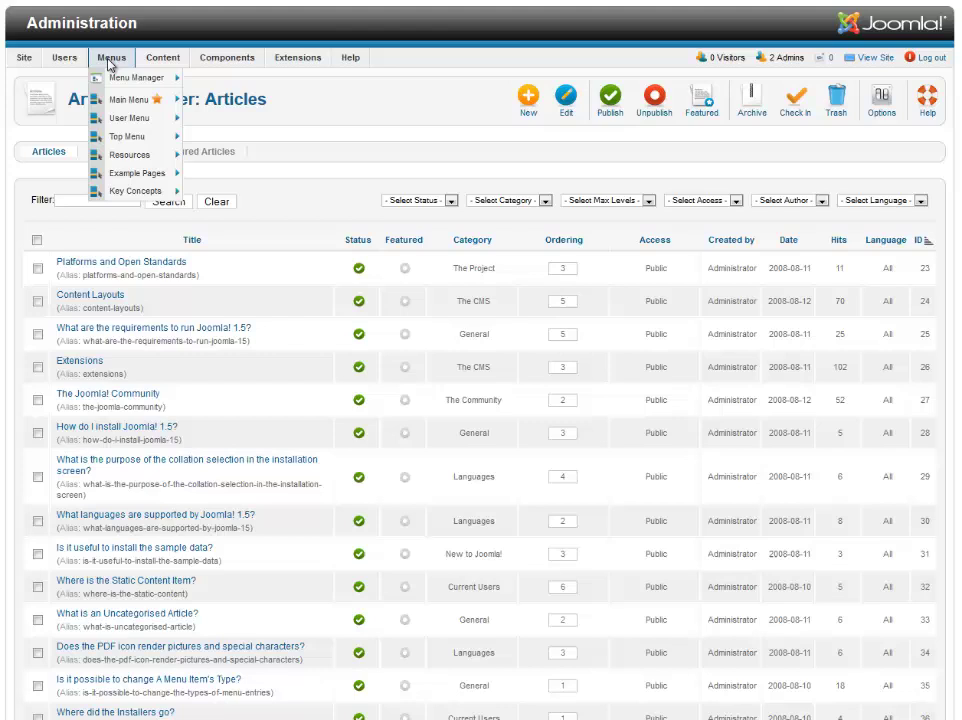
Step: Open the Template Manager to view the list of installed template styles
{"action": "mouse_move", "coordinate": [292, 62]}
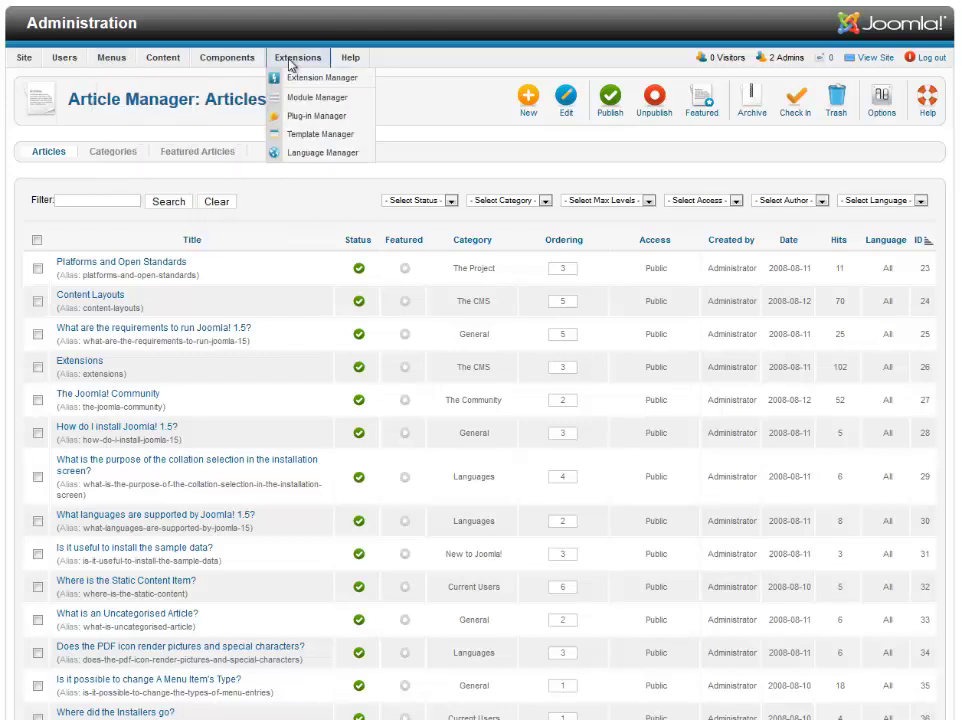
{"action": "left_click", "coordinate": [318, 137]}
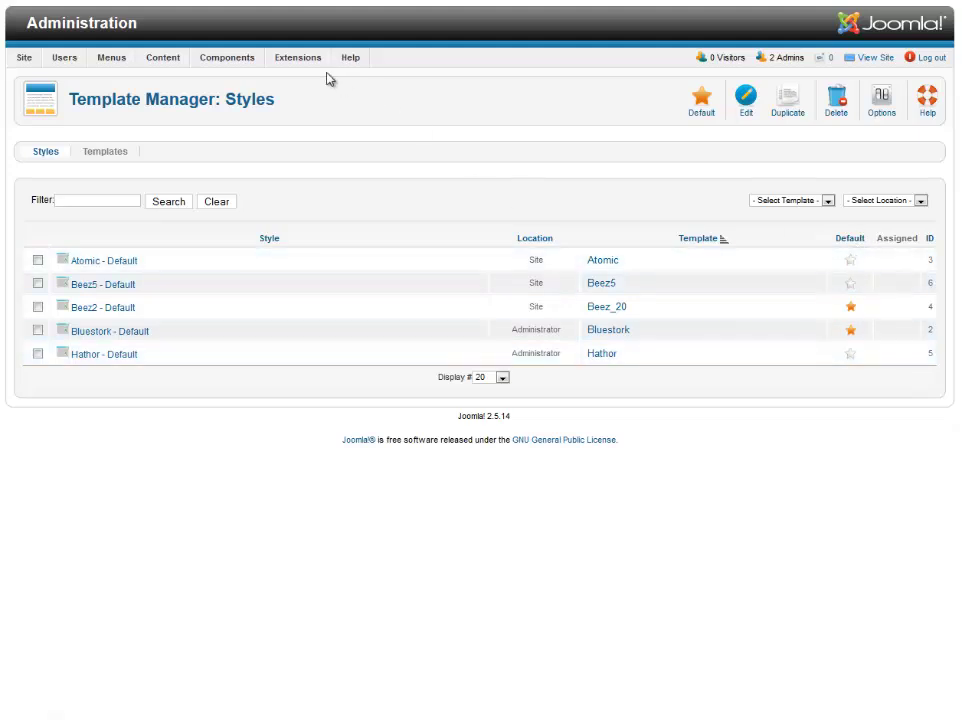
{"action": "mouse_move", "coordinate": [307, 67]}
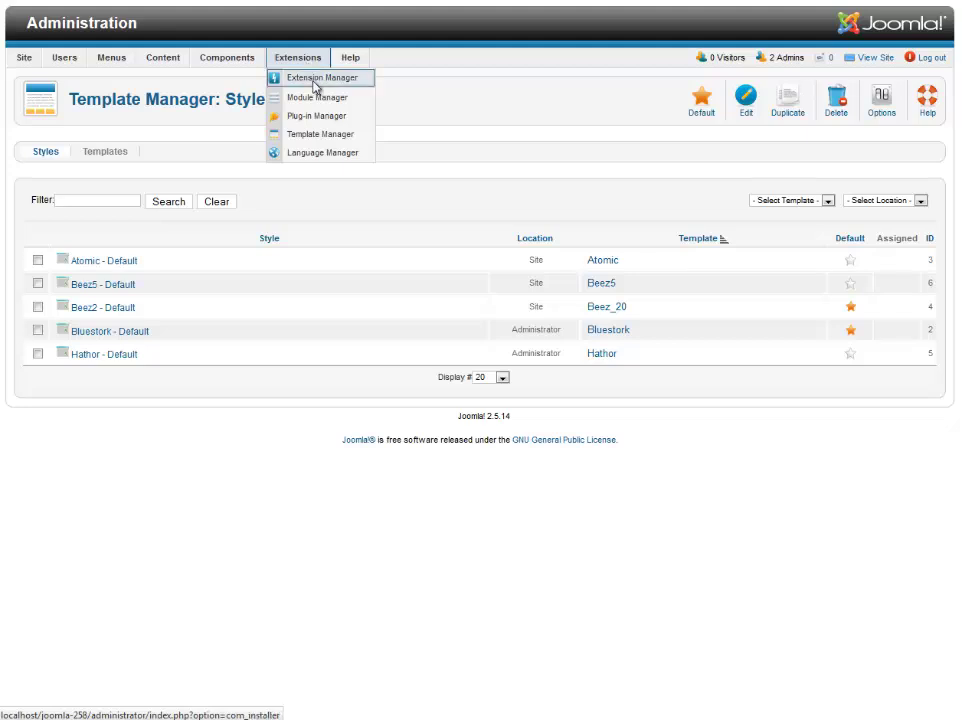
Step: Open the Feed Display module in the Module Manager, assign it to the beez5 template's position-4, and save and close it
{"action": "left_click", "coordinate": [313, 99]}
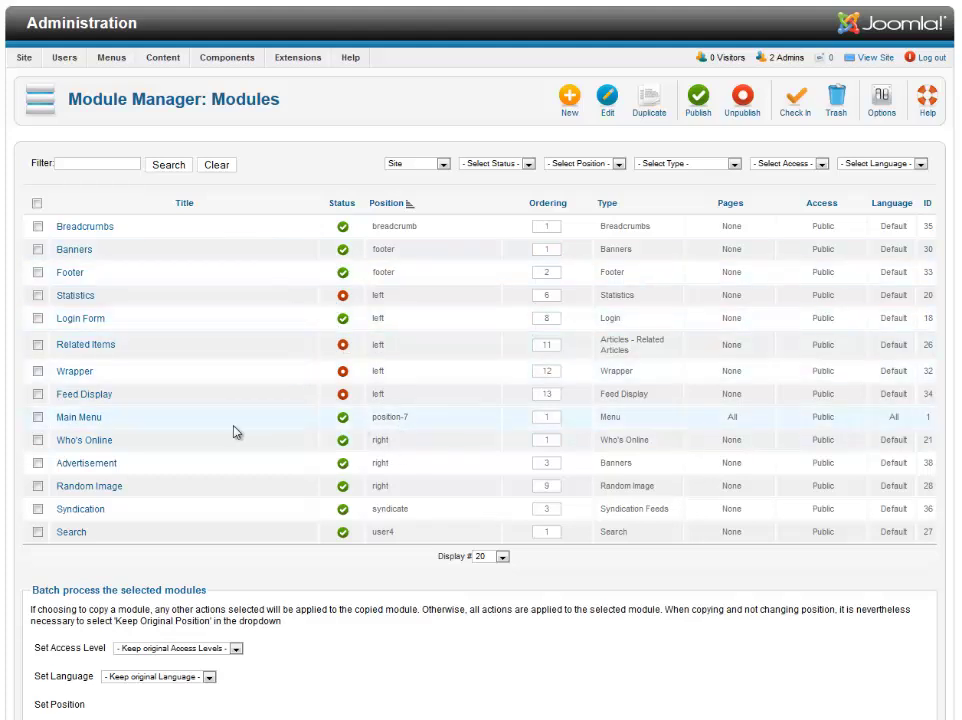
{"action": "left_click", "coordinate": [83, 398]}
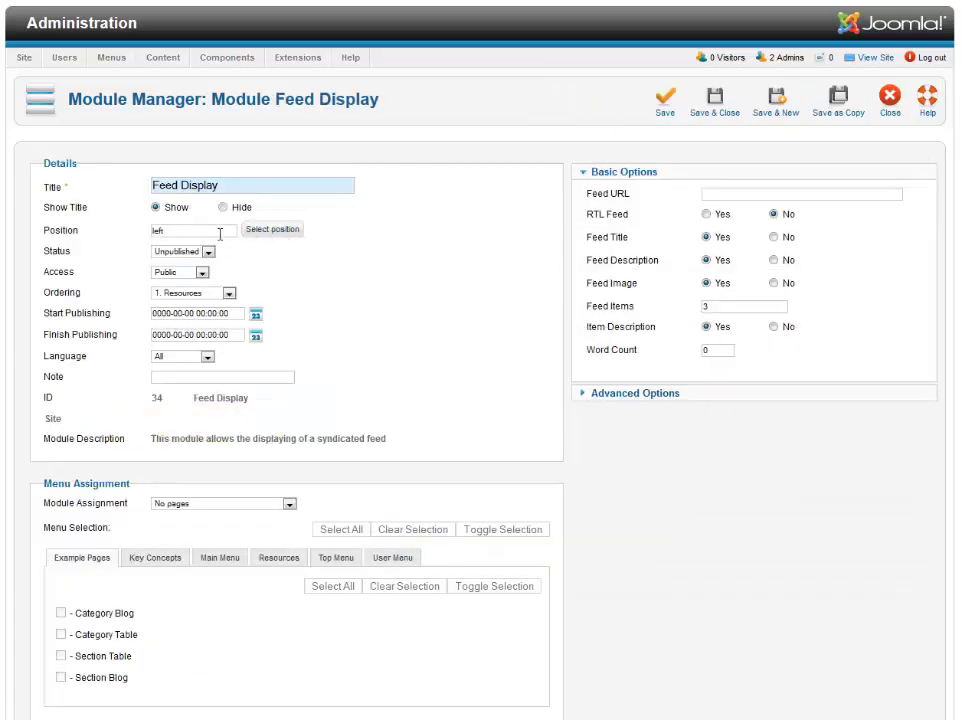
{"action": "left_click", "coordinate": [273, 240]}
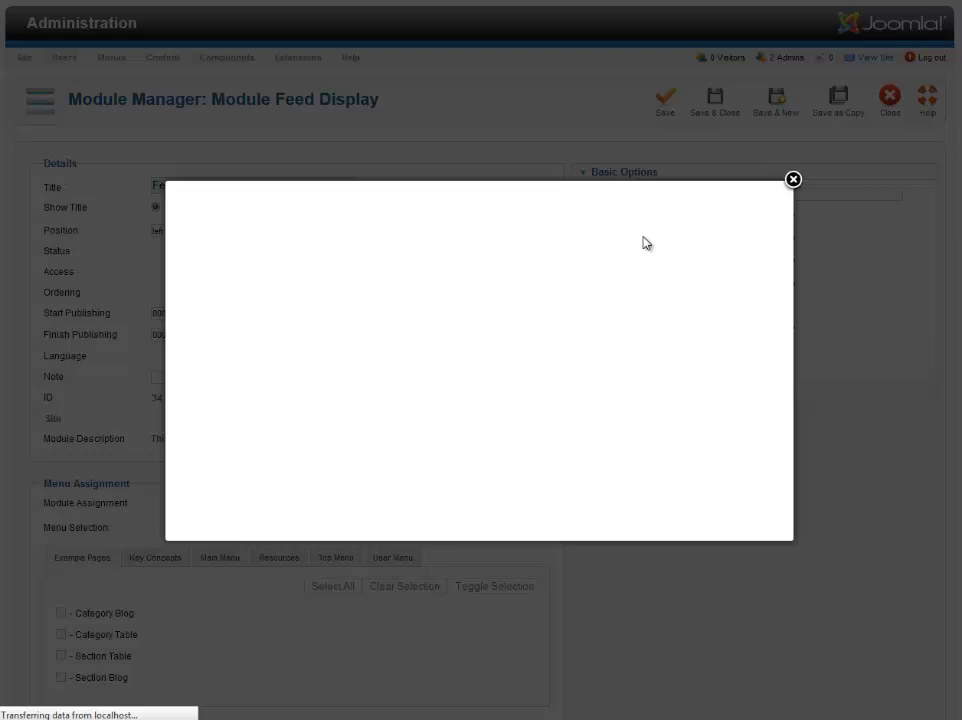
{"action": "left_click", "coordinate": [686, 207]}
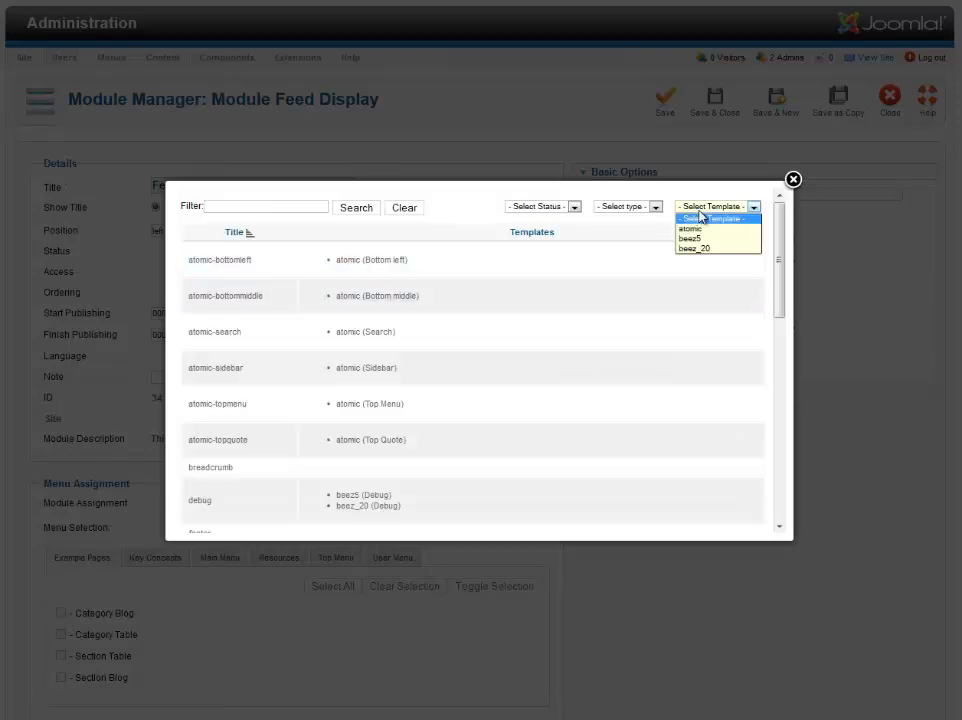
{"action": "left_click", "coordinate": [701, 240]}
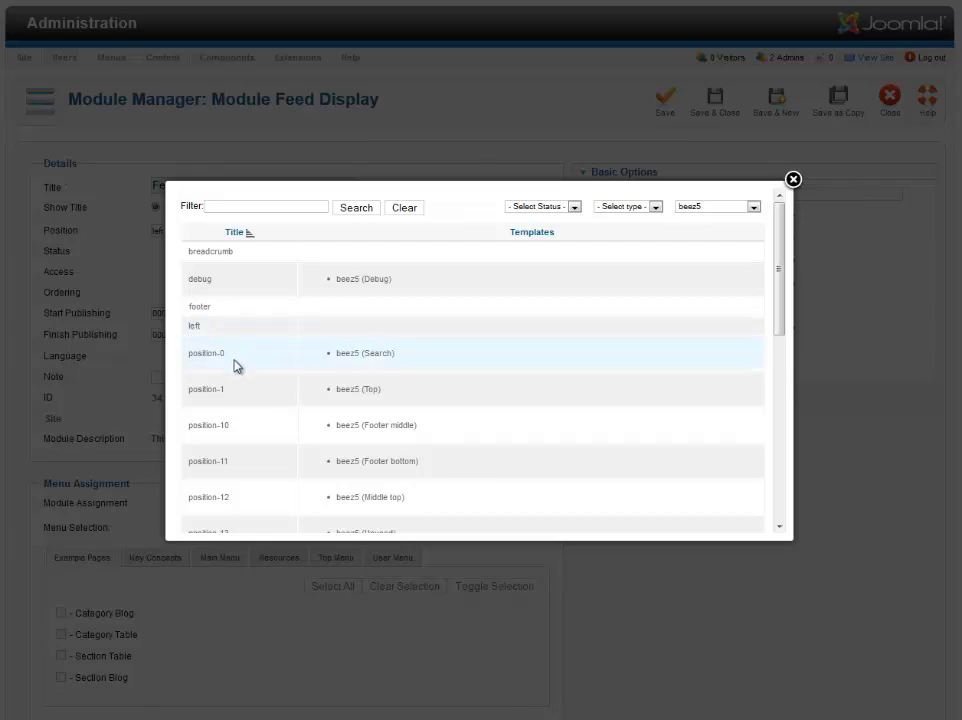
{"action": "scroll", "coordinate": [235, 366], "scroll_direction": "down", "scroll_amount": 4}
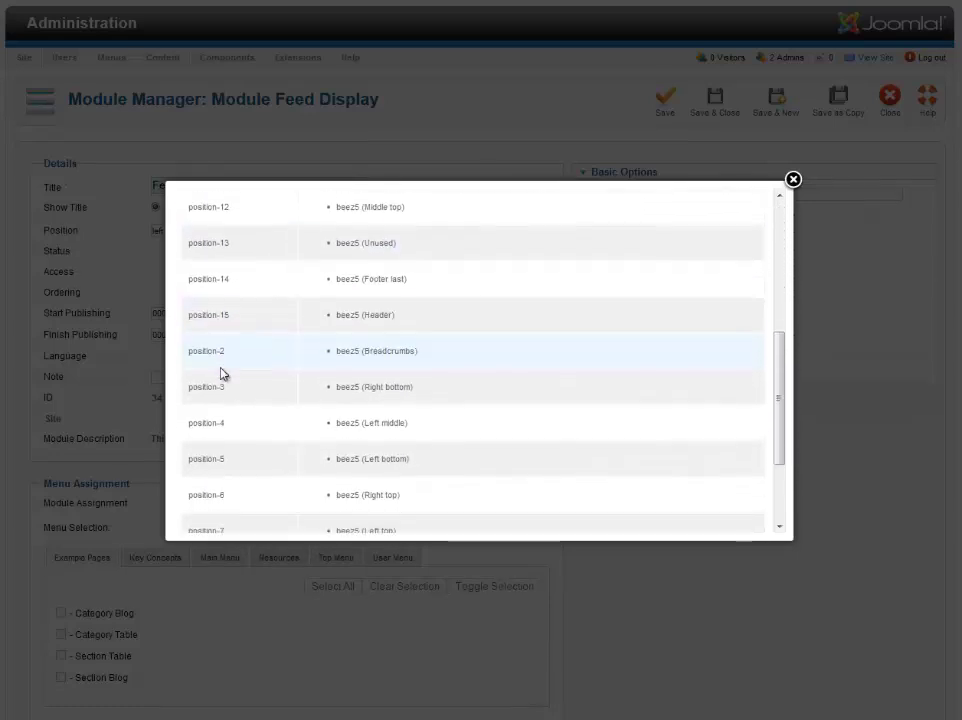
{"action": "scroll", "coordinate": [222, 374], "scroll_direction": "down", "scroll_amount": 1}
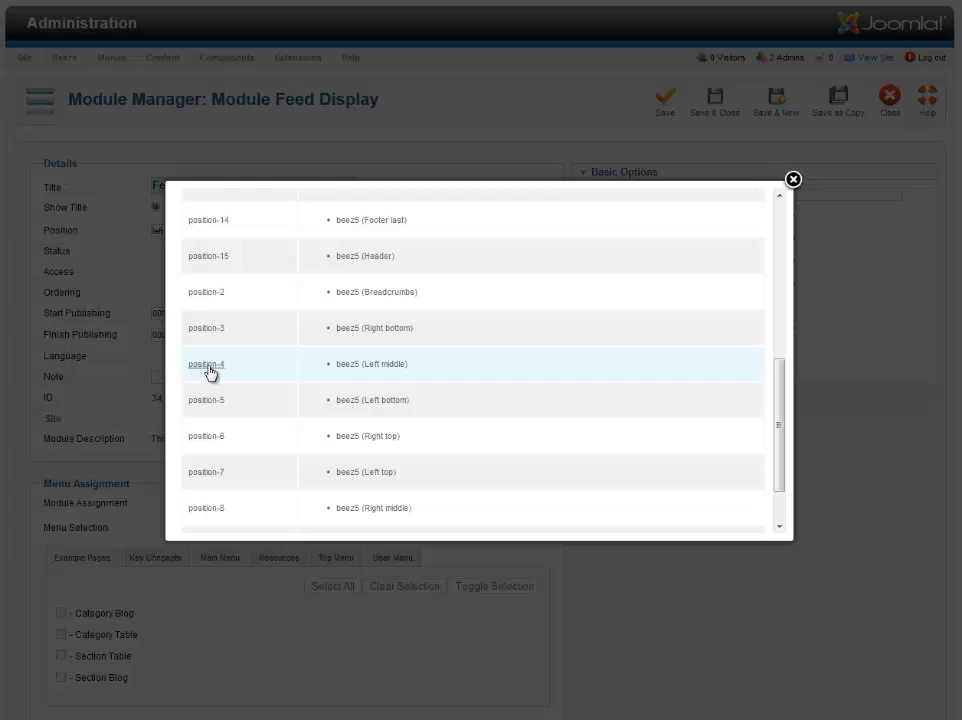
{"action": "left_click", "coordinate": [207, 365]}
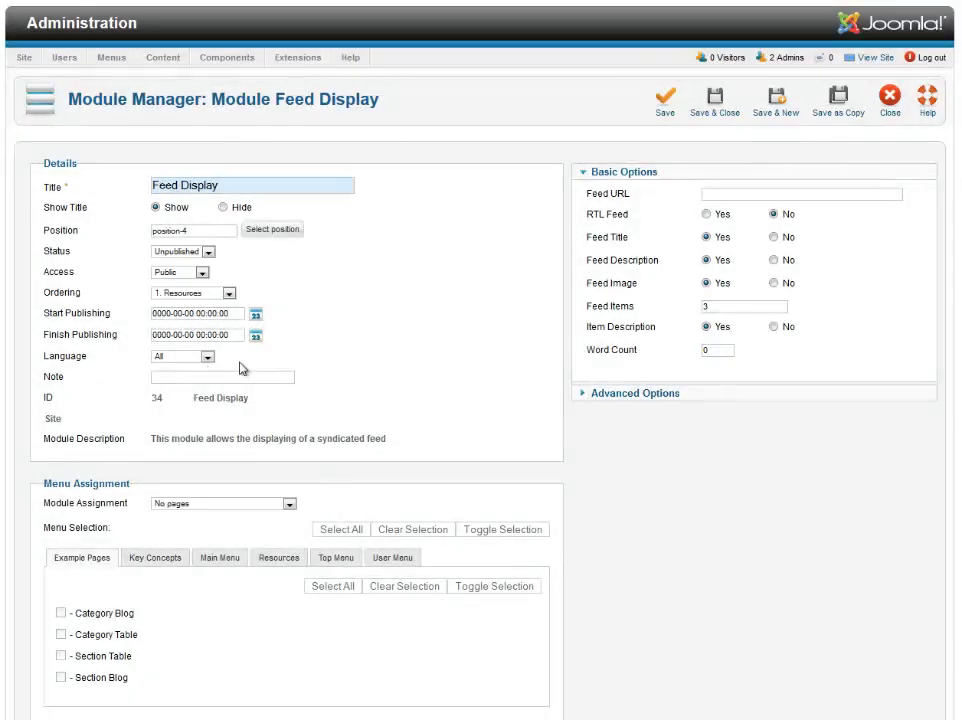
{"action": "left_click", "coordinate": [717, 112]}
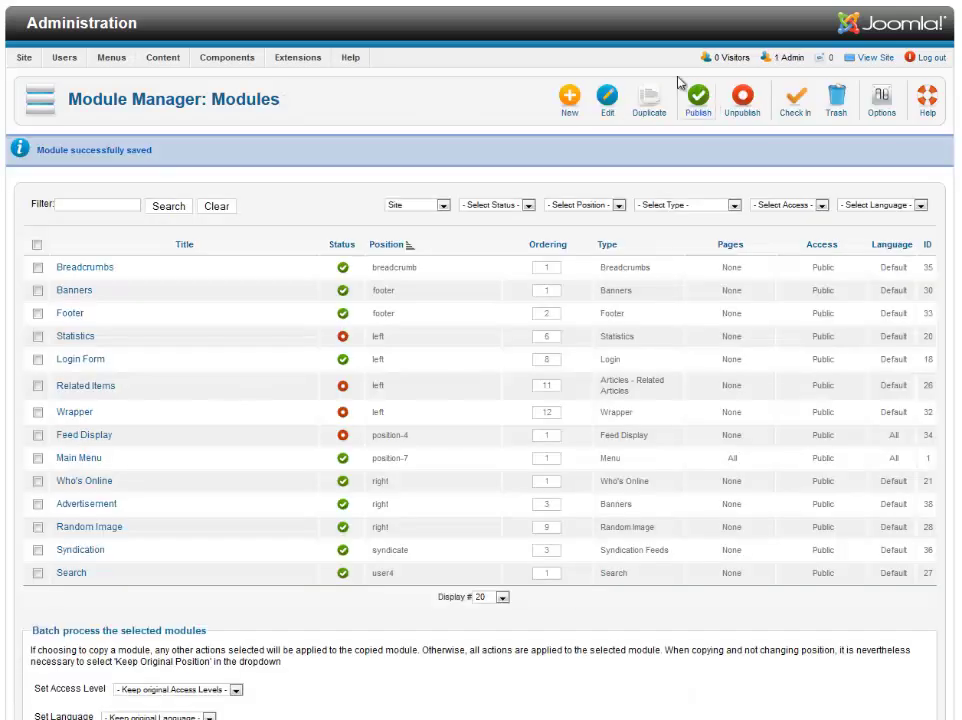
Step: Open the User Manager and highlight the Super User's user name and the migrated Administrator's ID
{"action": "mouse_move", "coordinate": [228, 58]}
{"action": "mouse_move", "coordinate": [234, 100]}
{"action": "mouse_move", "coordinate": [55, 58]}
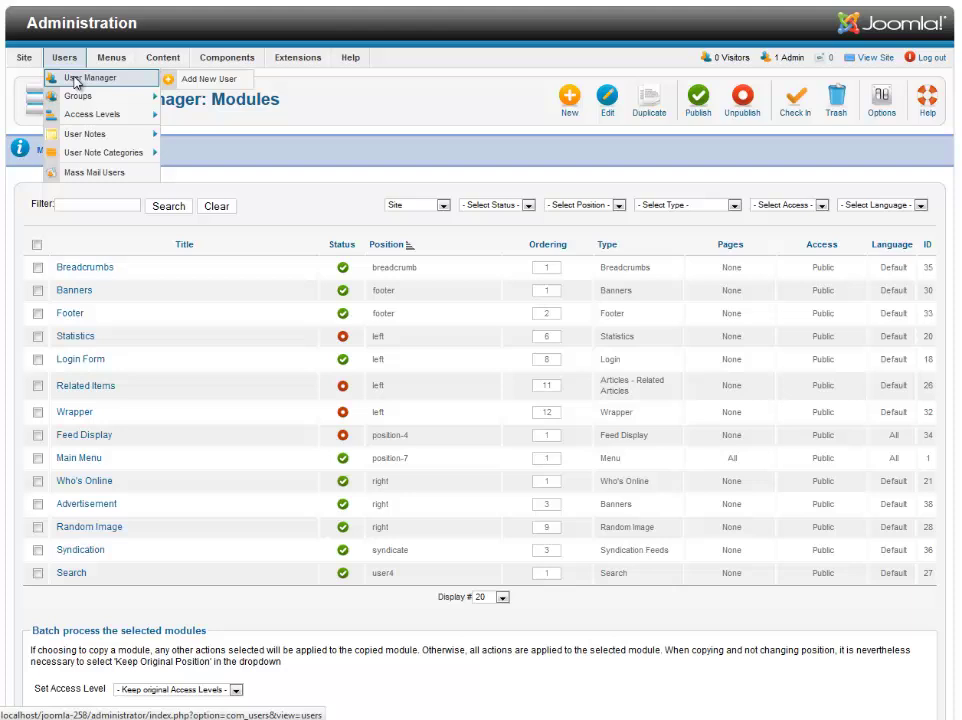
{"action": "left_click", "coordinate": [76, 80]}
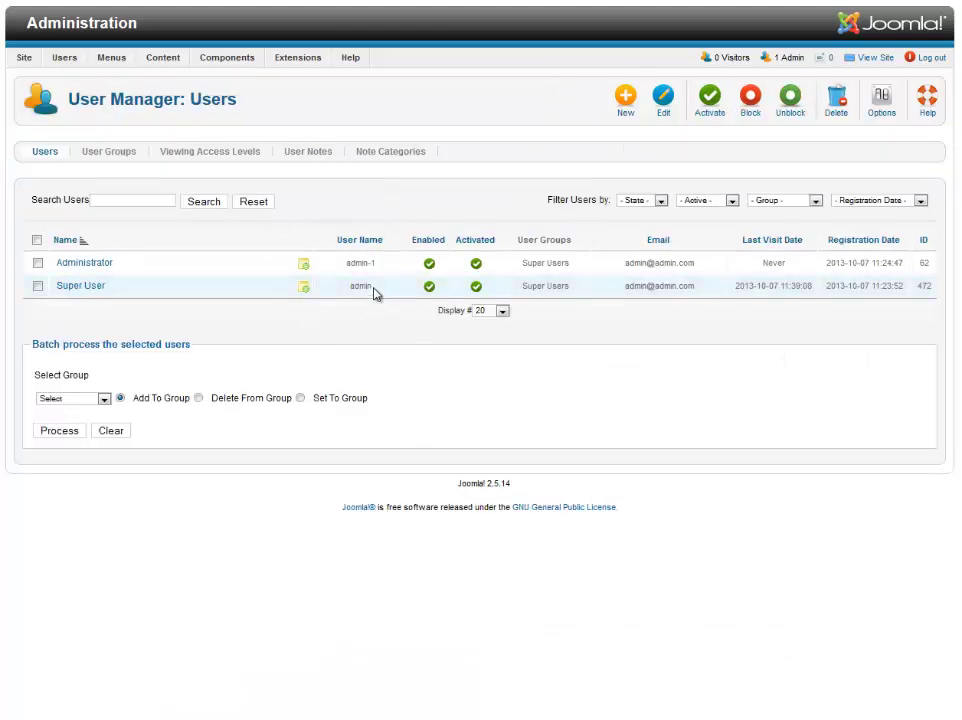
{"action": "left_click_drag", "start_coordinate": [375, 291], "coordinate": [336, 292]}
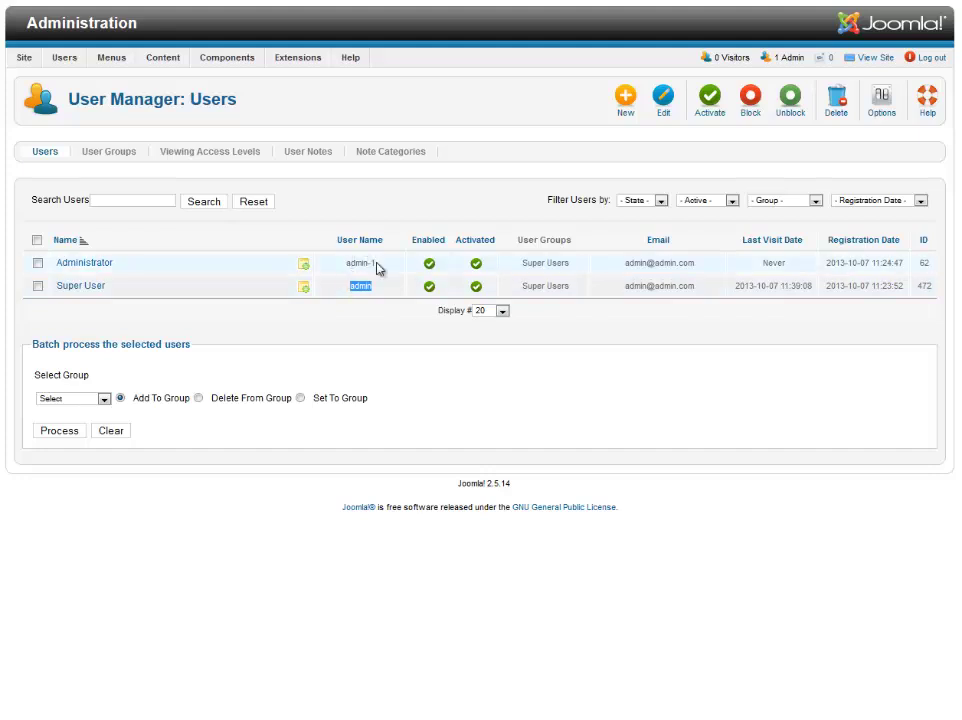
{"action": "double_click", "coordinate": [924, 262]}
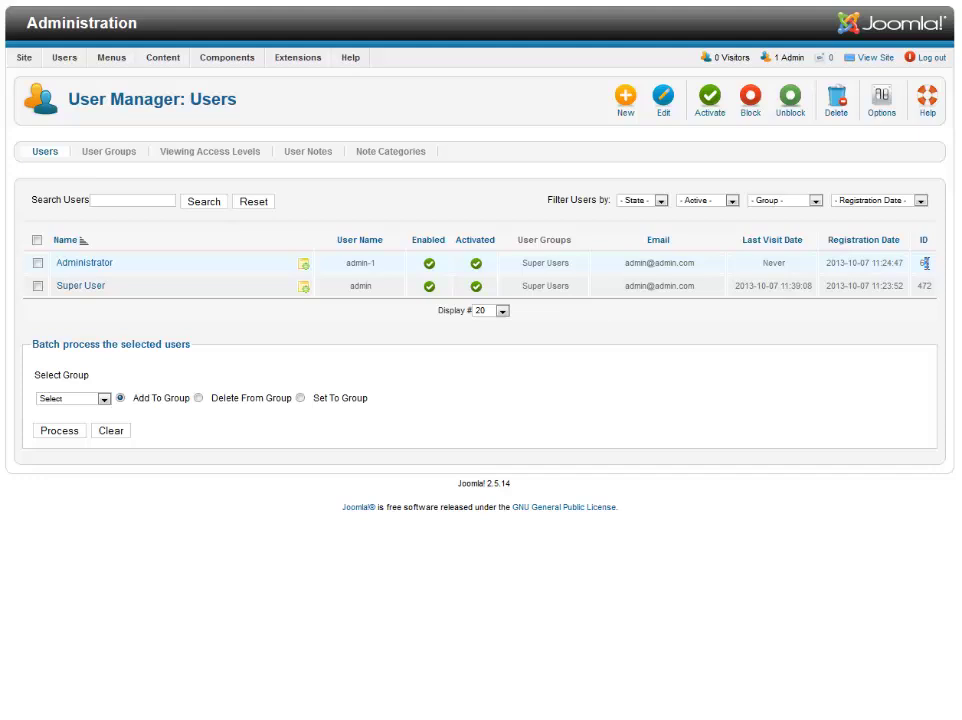